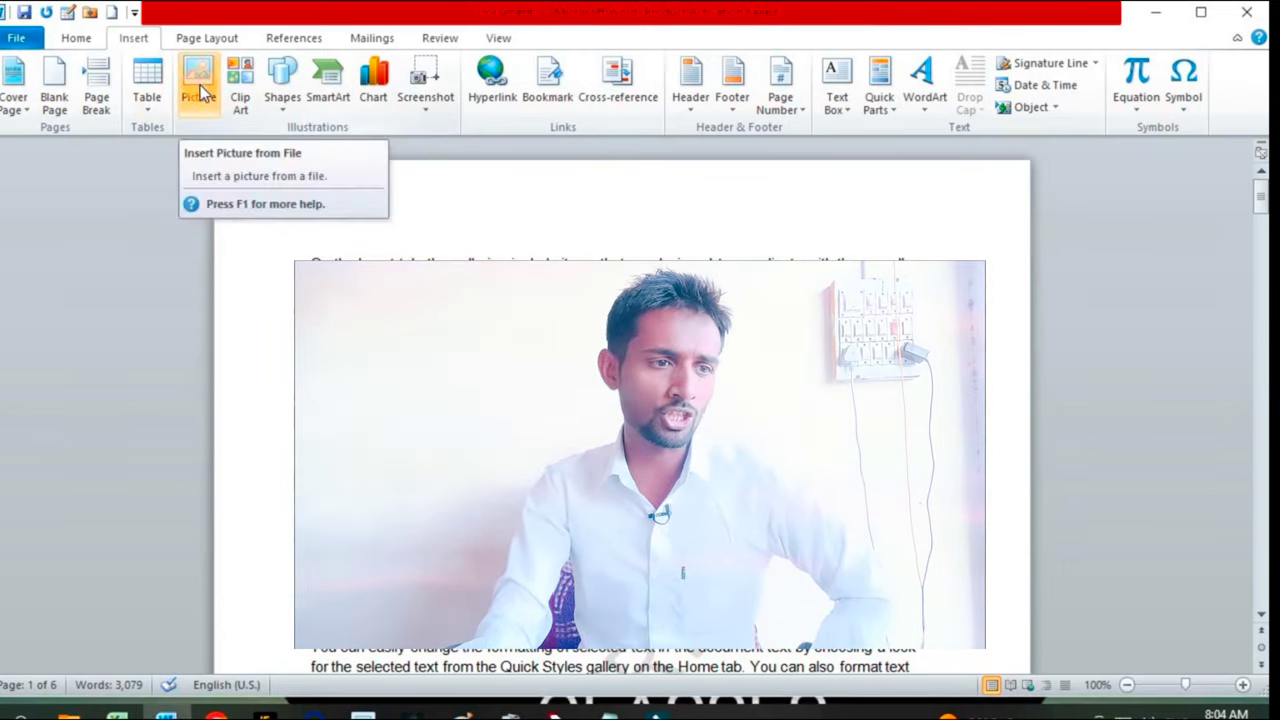
Insert the NEW ALP LOGO picture below the last paragraph
click(200, 90)
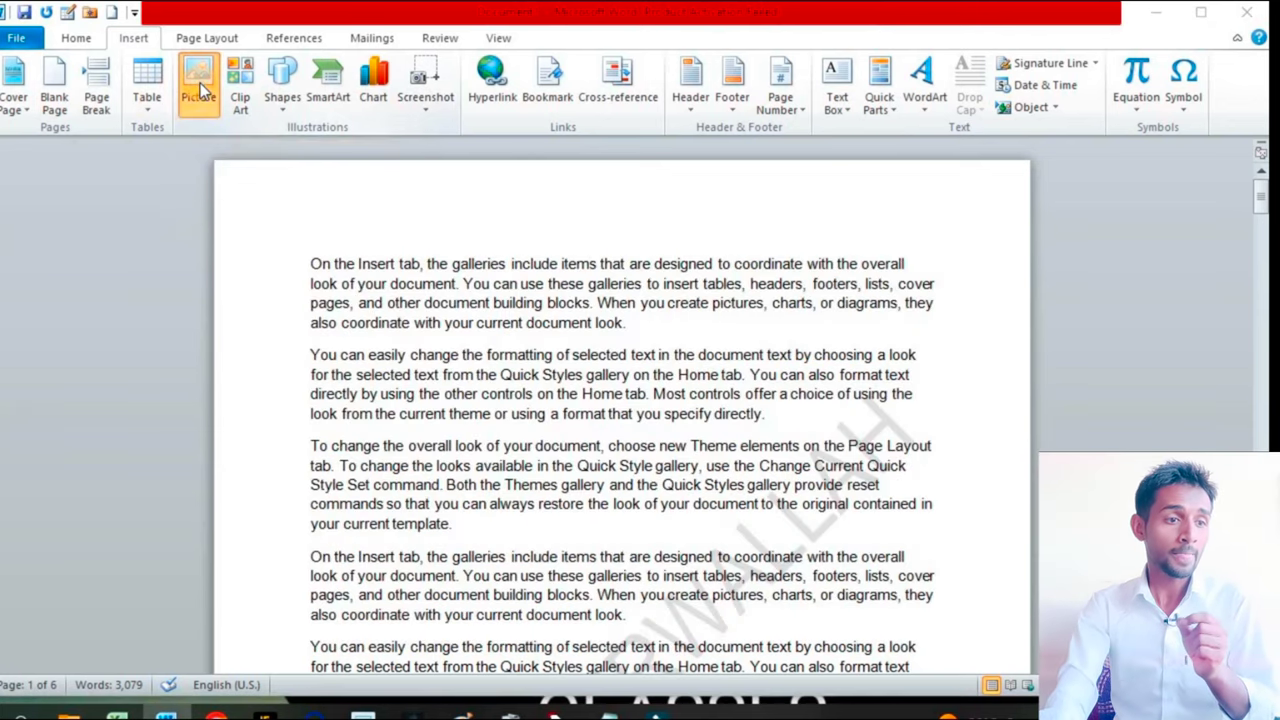
scroll(372, 160, down, 1)
scroll(376, 210, down, 3)
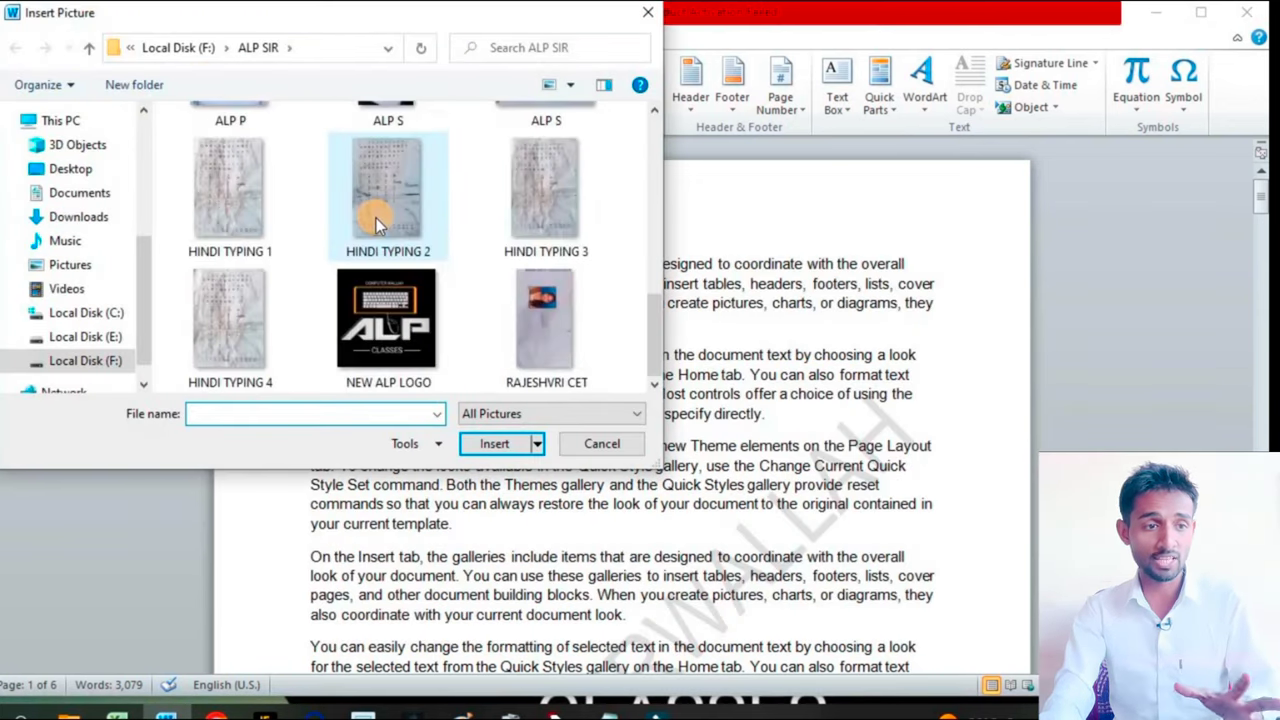
scroll(418, 320, up, 1)
scroll(418, 320, up, 3)
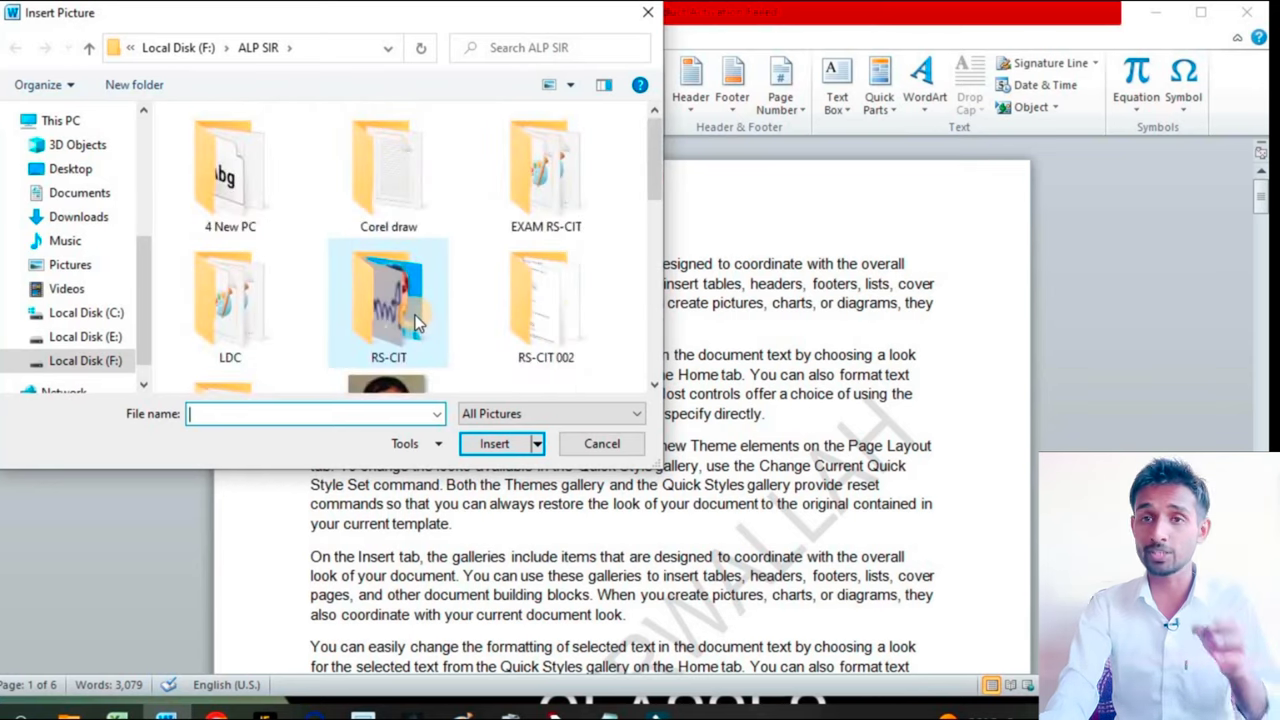
scroll(418, 320, down, 2)
scroll(418, 322, down, 1)
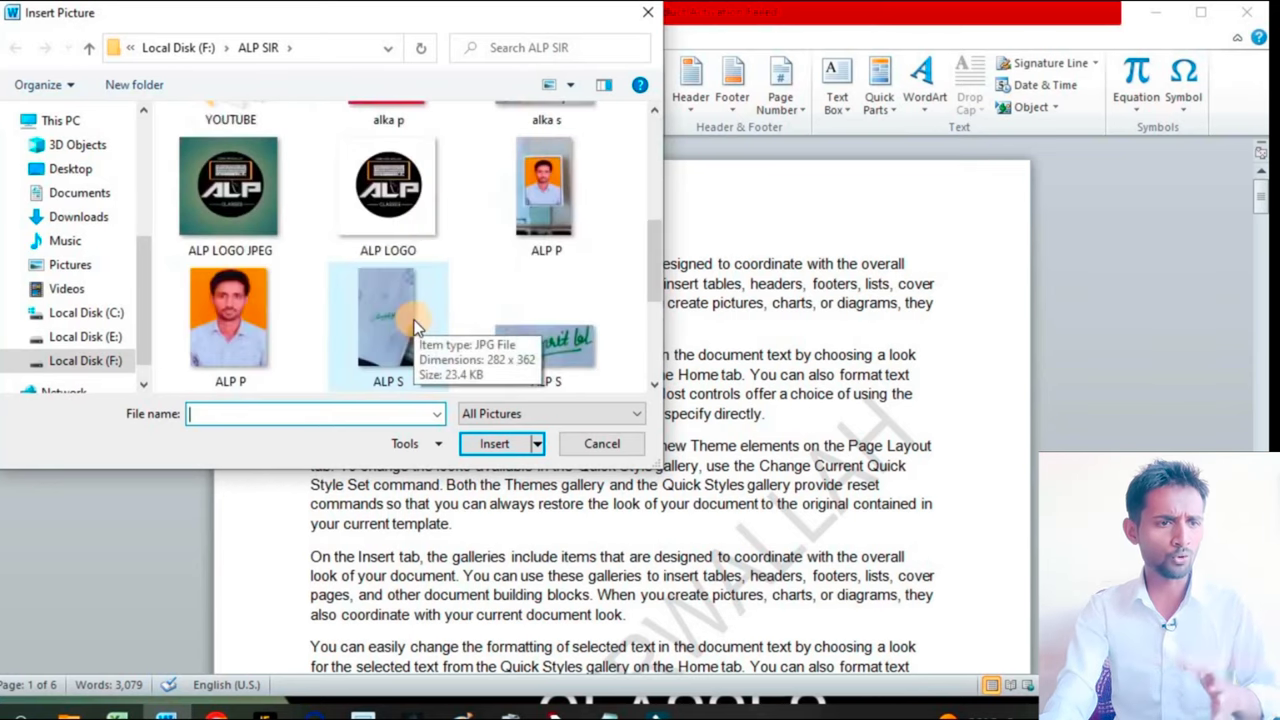
scroll(418, 322, down, 2)
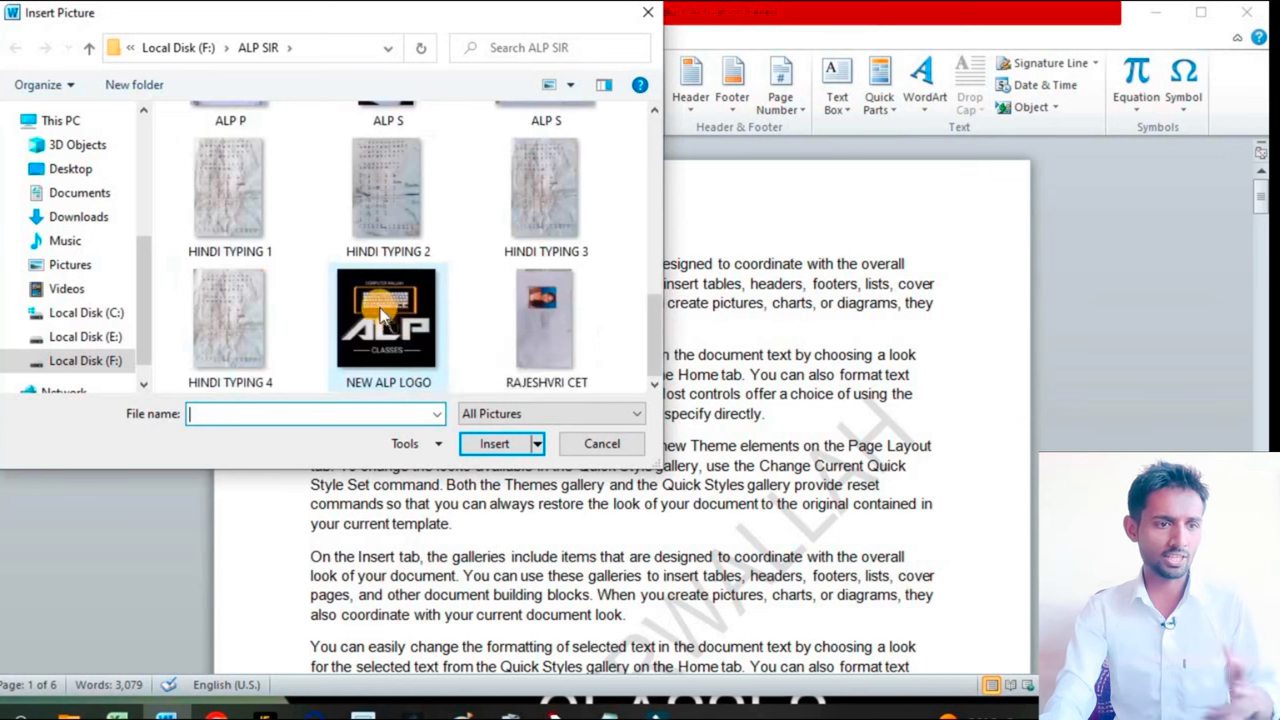
scroll(388, 318, up, 1)
scroll(388, 318, down, 1)
double_click(388, 318)
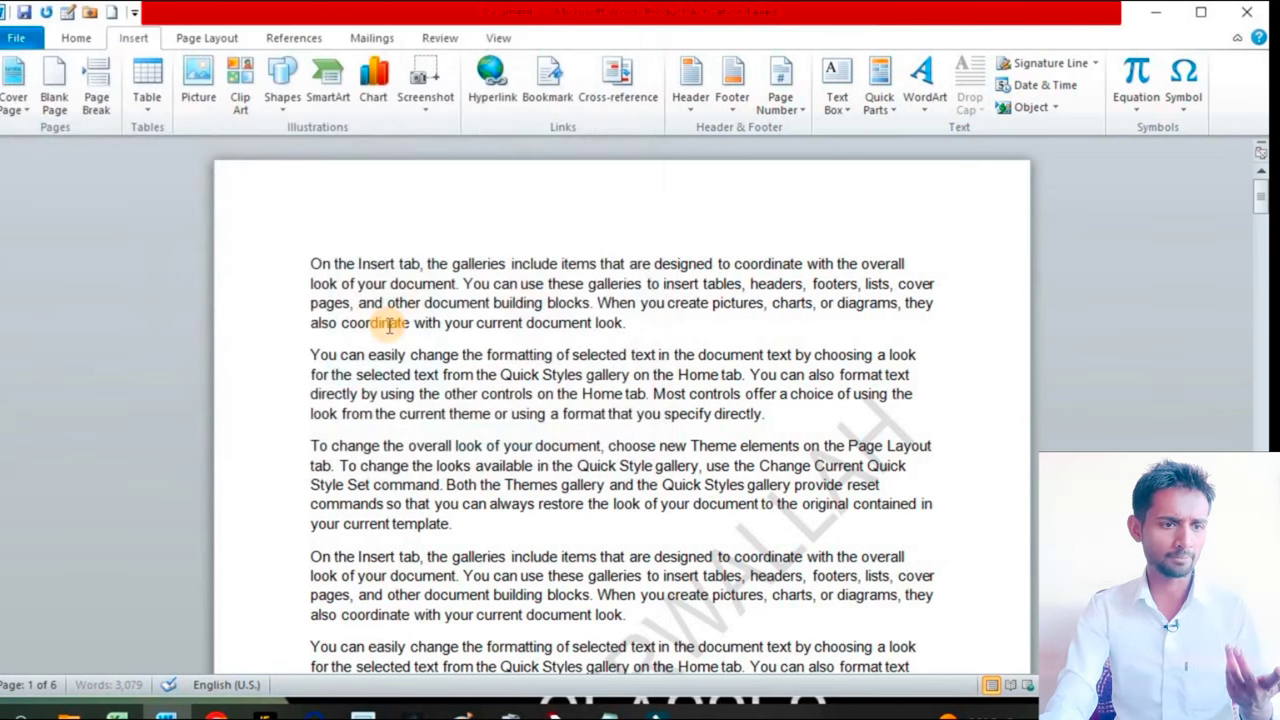
Shrink the logo in stages from 6.5 inches down to about 1.43 inches square
scroll(694, 410, down, 3)
scroll(694, 410, down, 3)
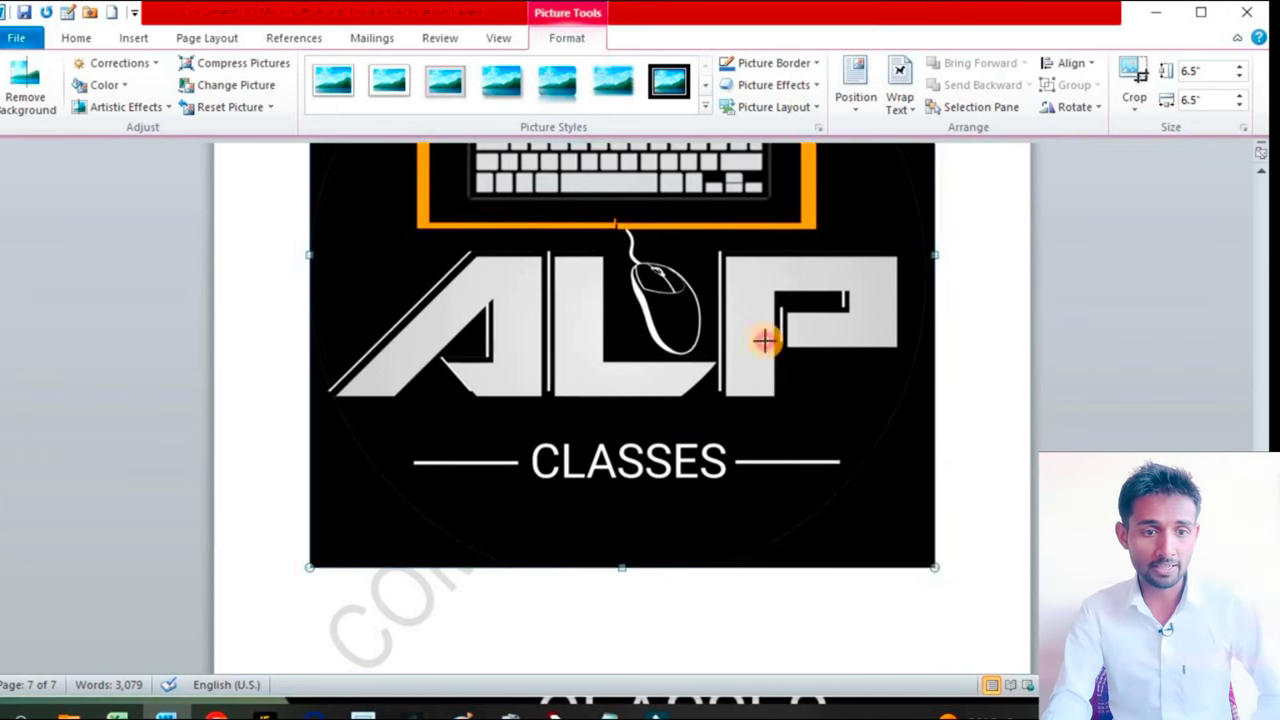
mouse_move(766, 337)
mouse_down()
mouse_move(520, 168)
mouse_move(754, 366)
mouse_up()
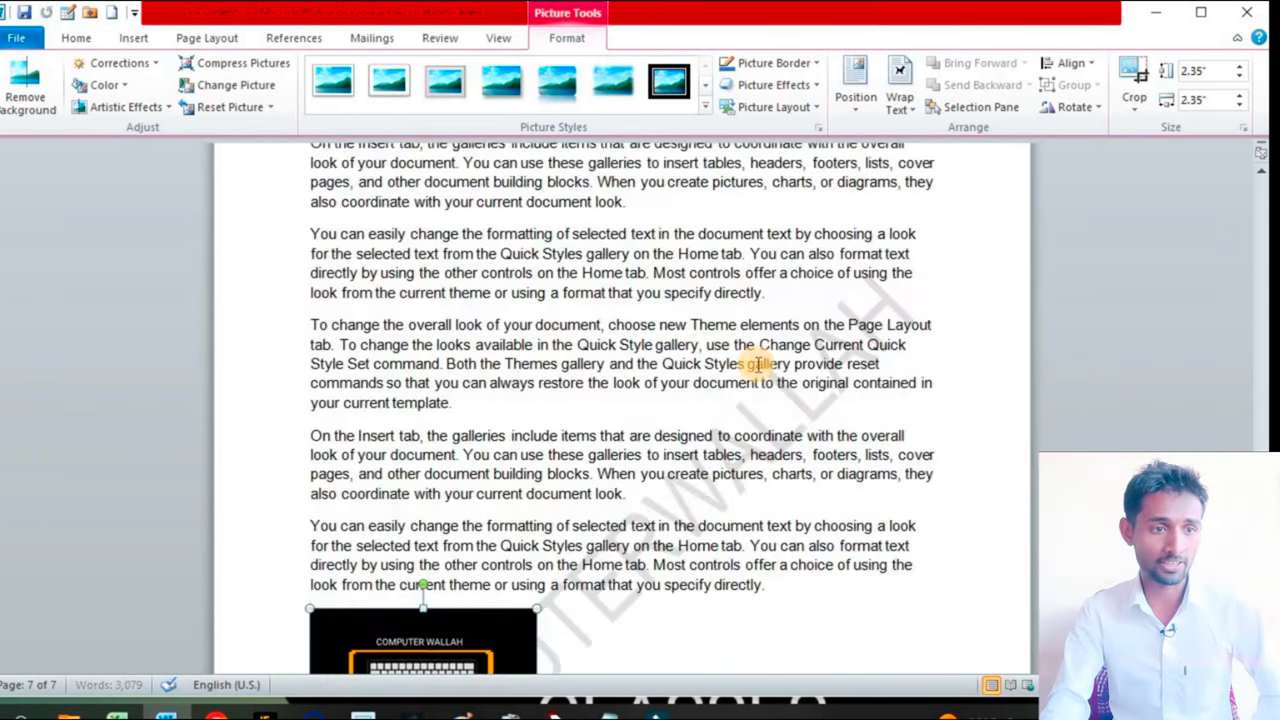
scroll(754, 366, down, 3)
scroll(584, 594, down, 2)
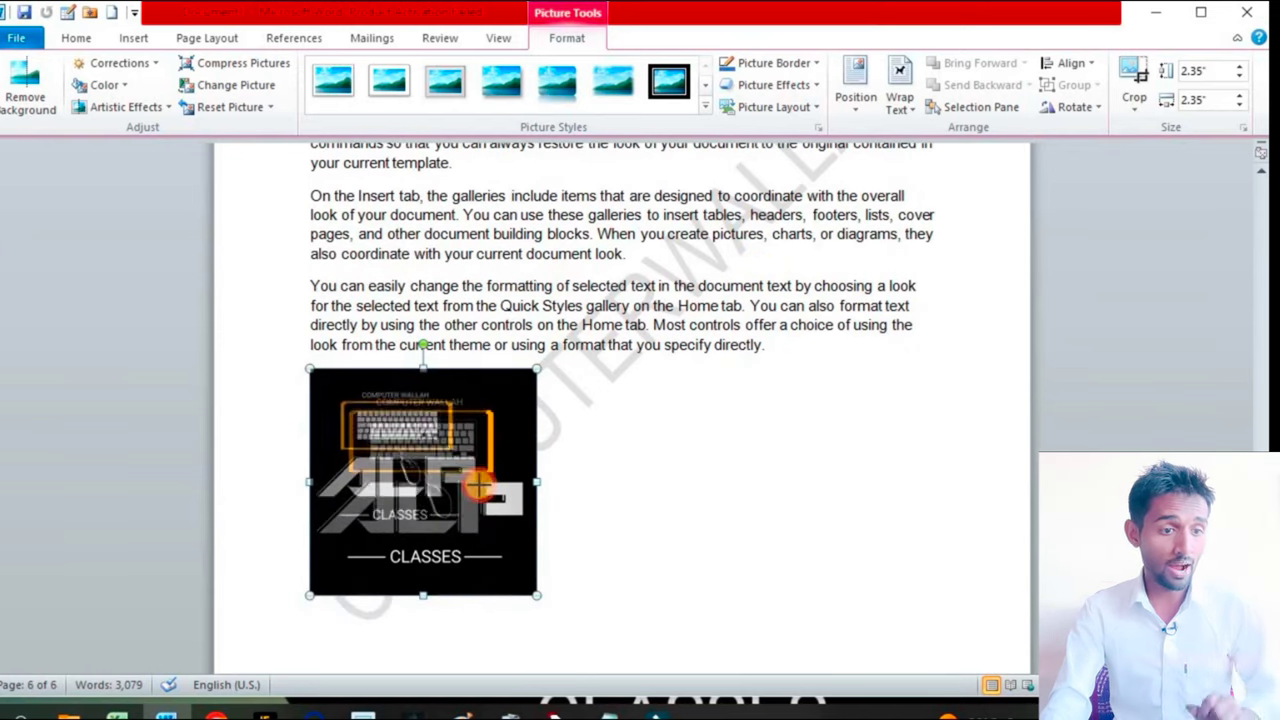
drag(537, 595, 478, 538)
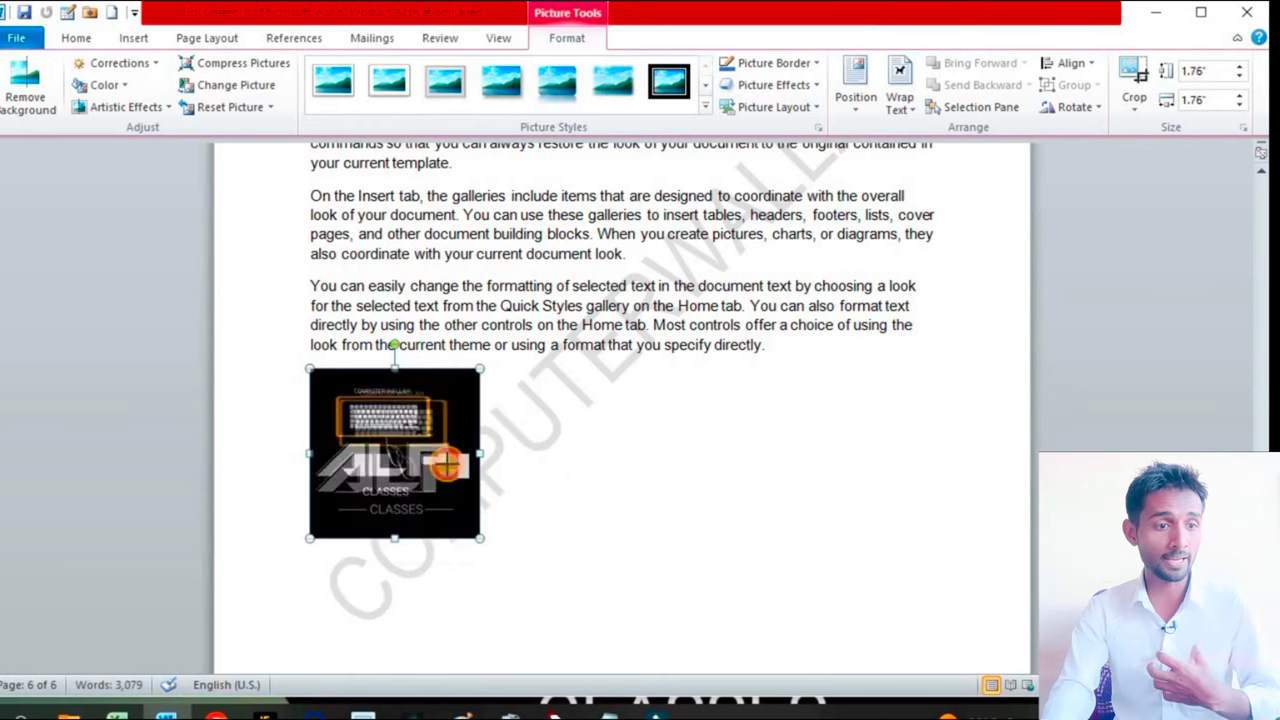
drag(480, 538, 448, 506)
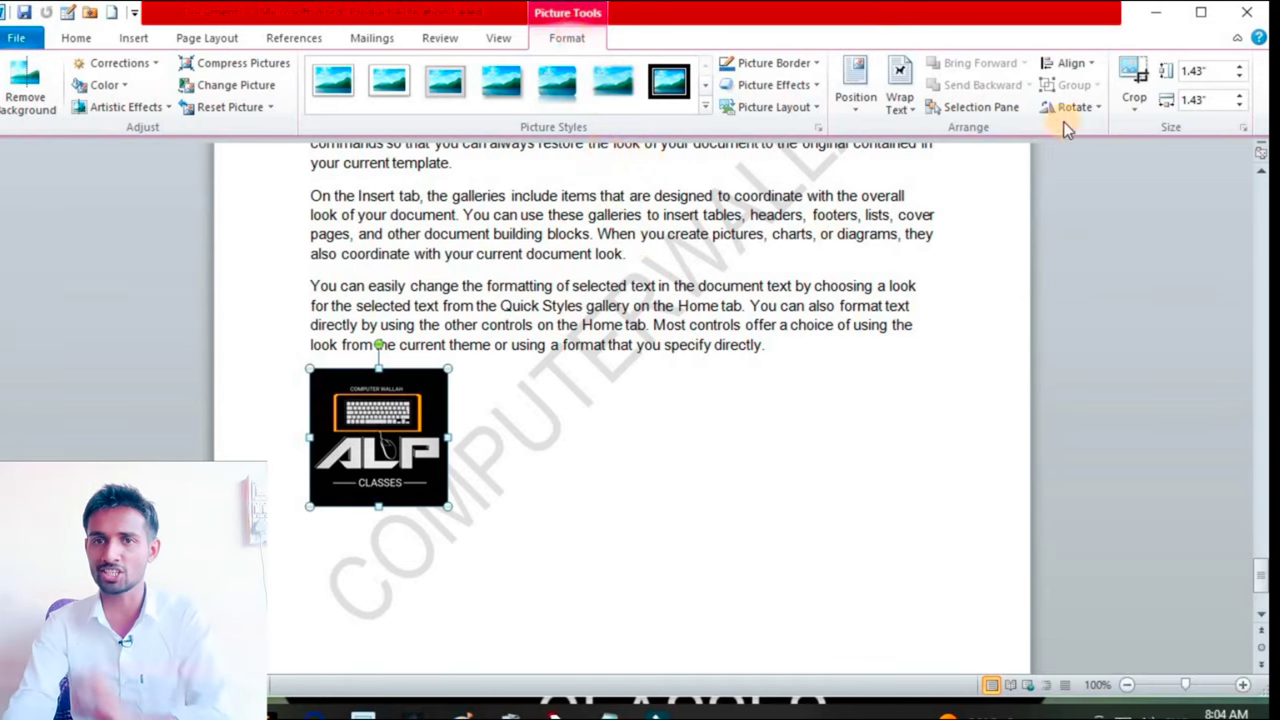
Position the logo top-right with square text wrapping and check the wrapped layout
click(856, 100)
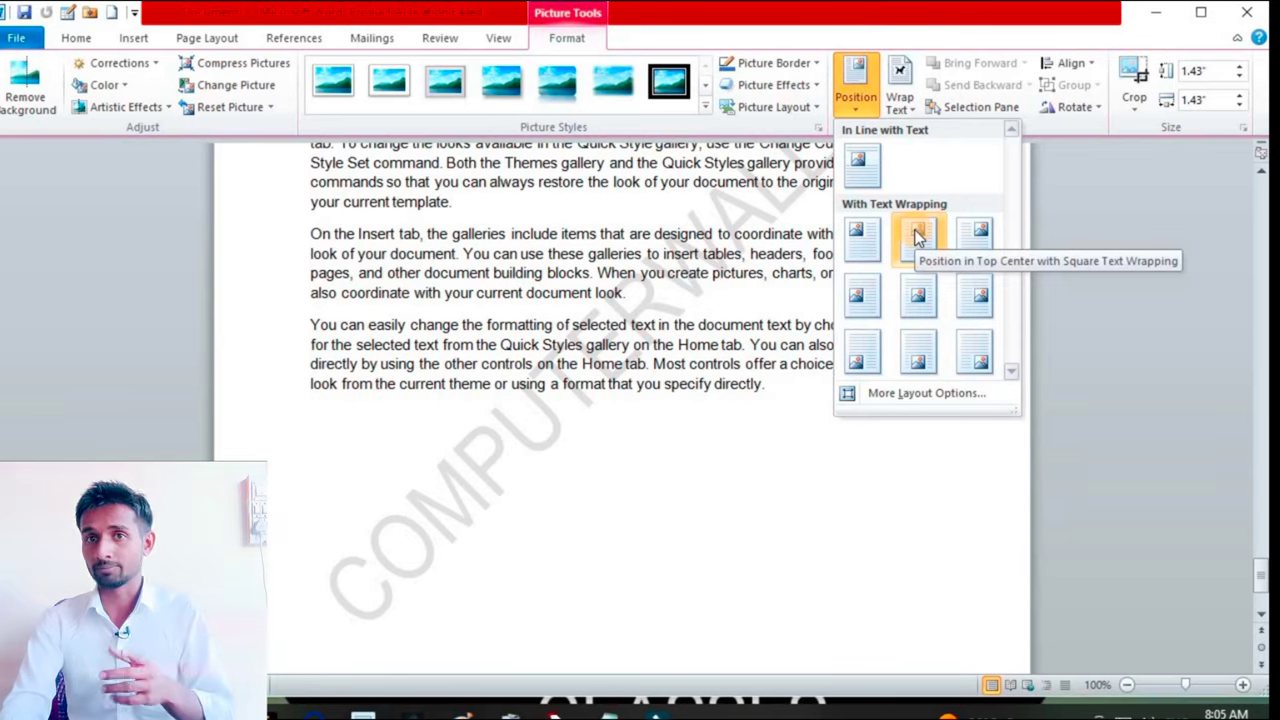
click(978, 240)
drag(1258, 534, 1260, 545)
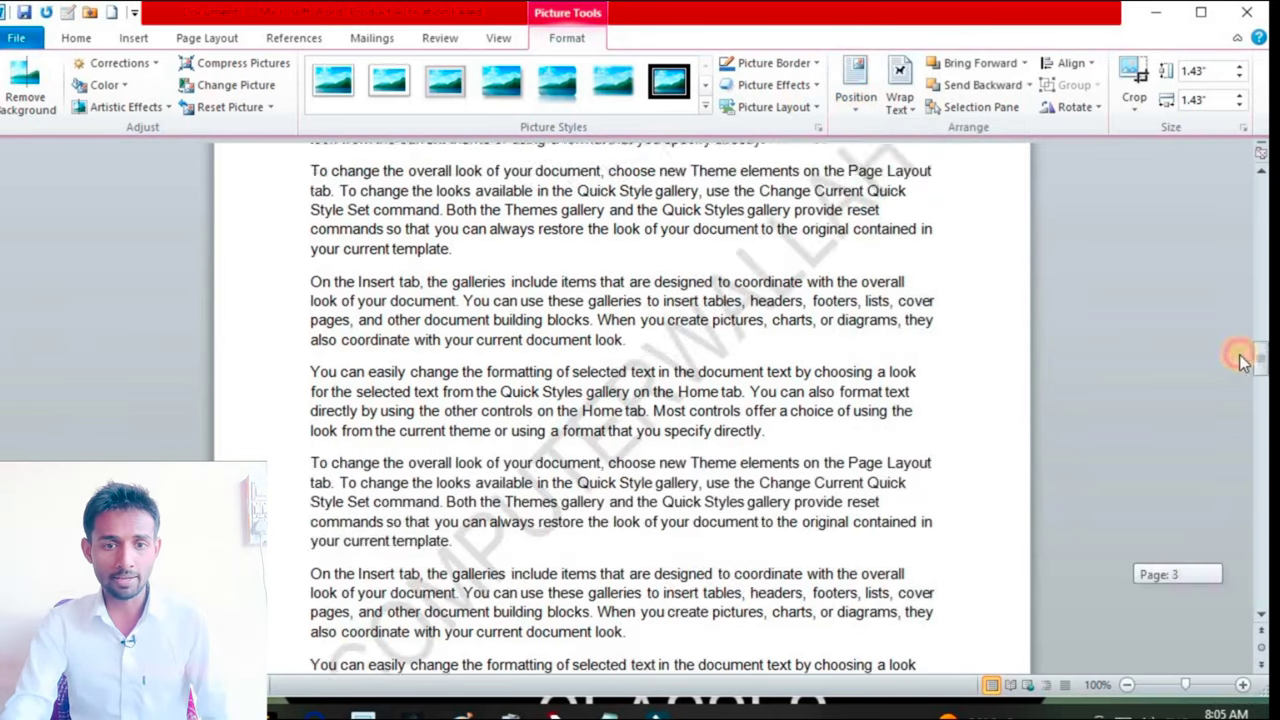
click(980, 455)
scroll(980, 455, down, 2)
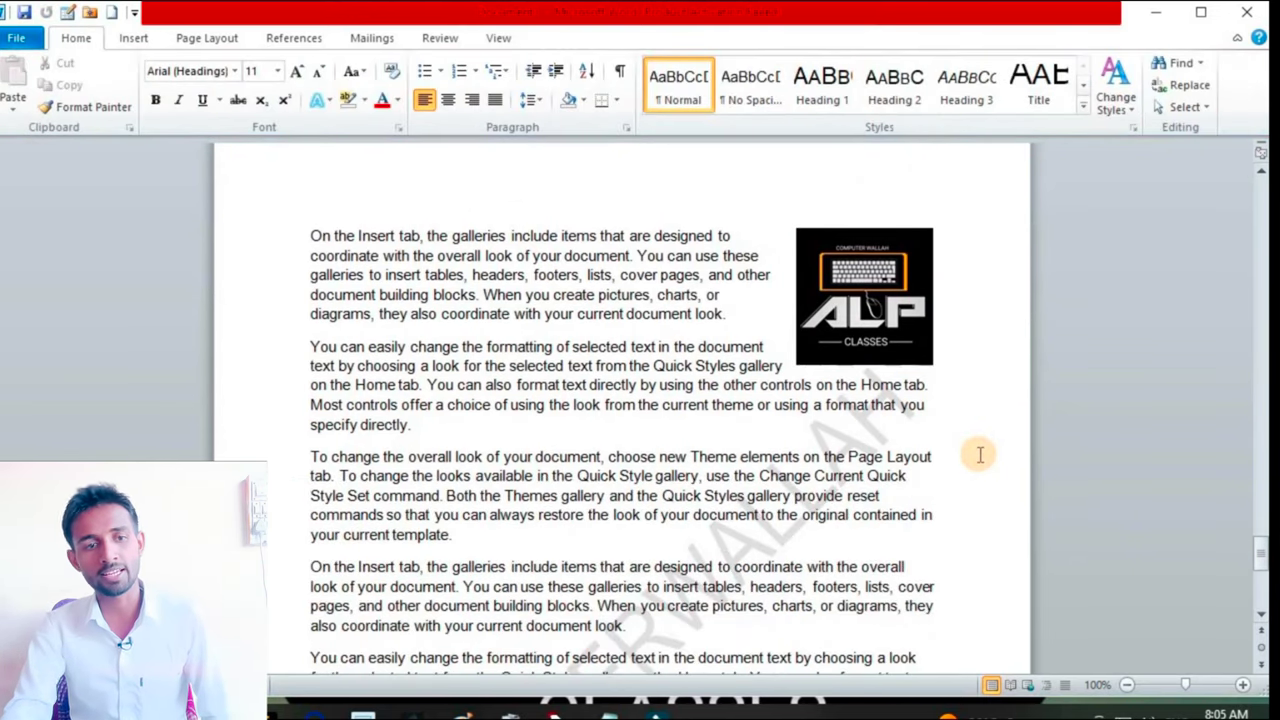
Reposition the logo to middle-right with square text wrapping
click(857, 316)
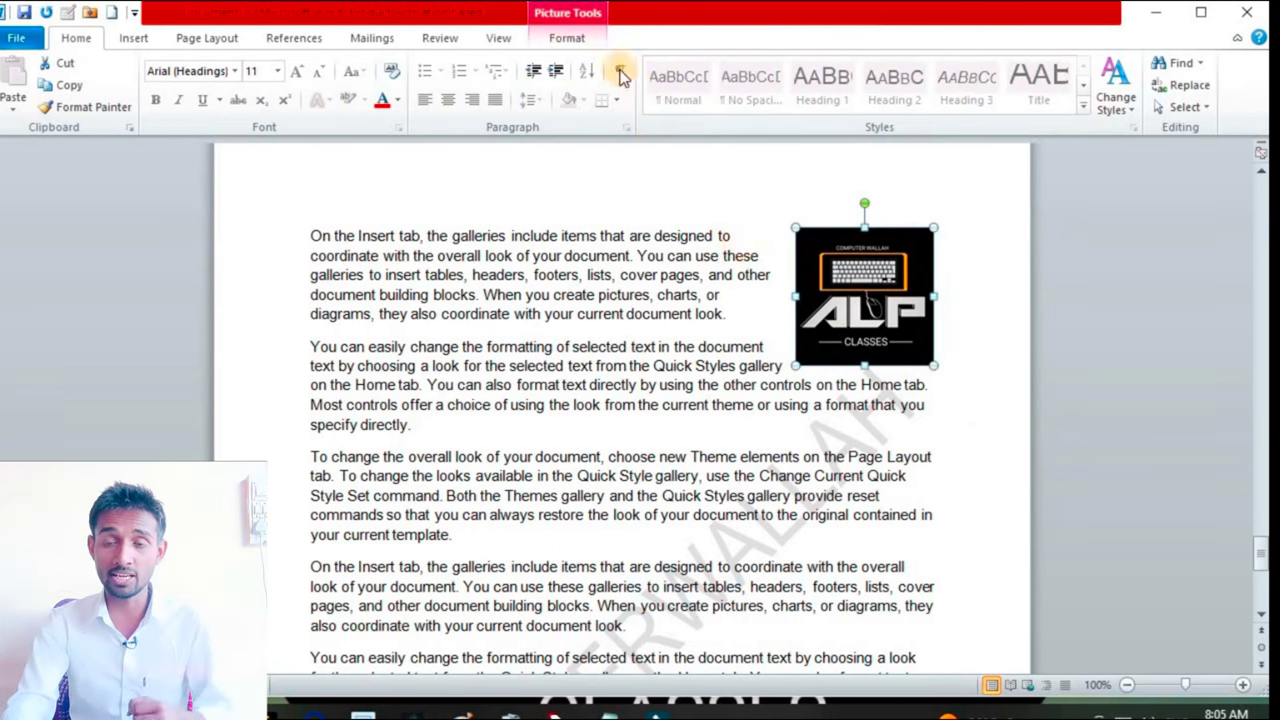
click(572, 38)
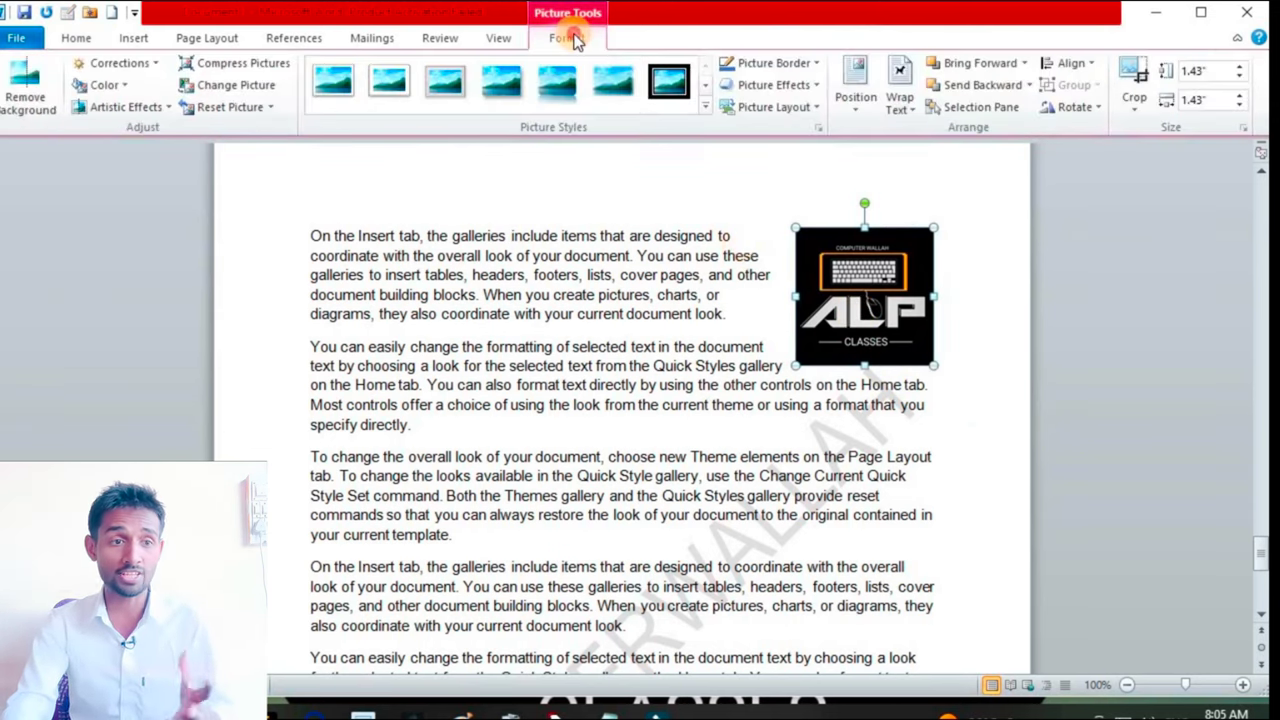
click(855, 112)
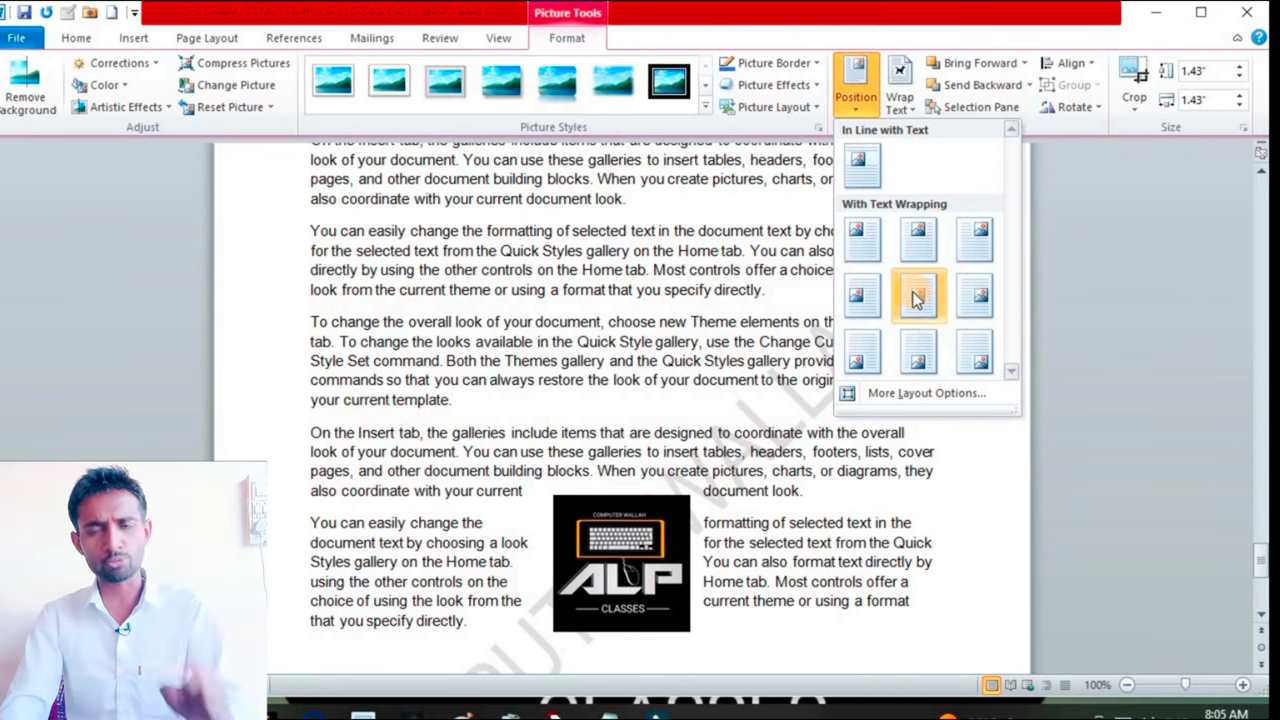
click(975, 302)
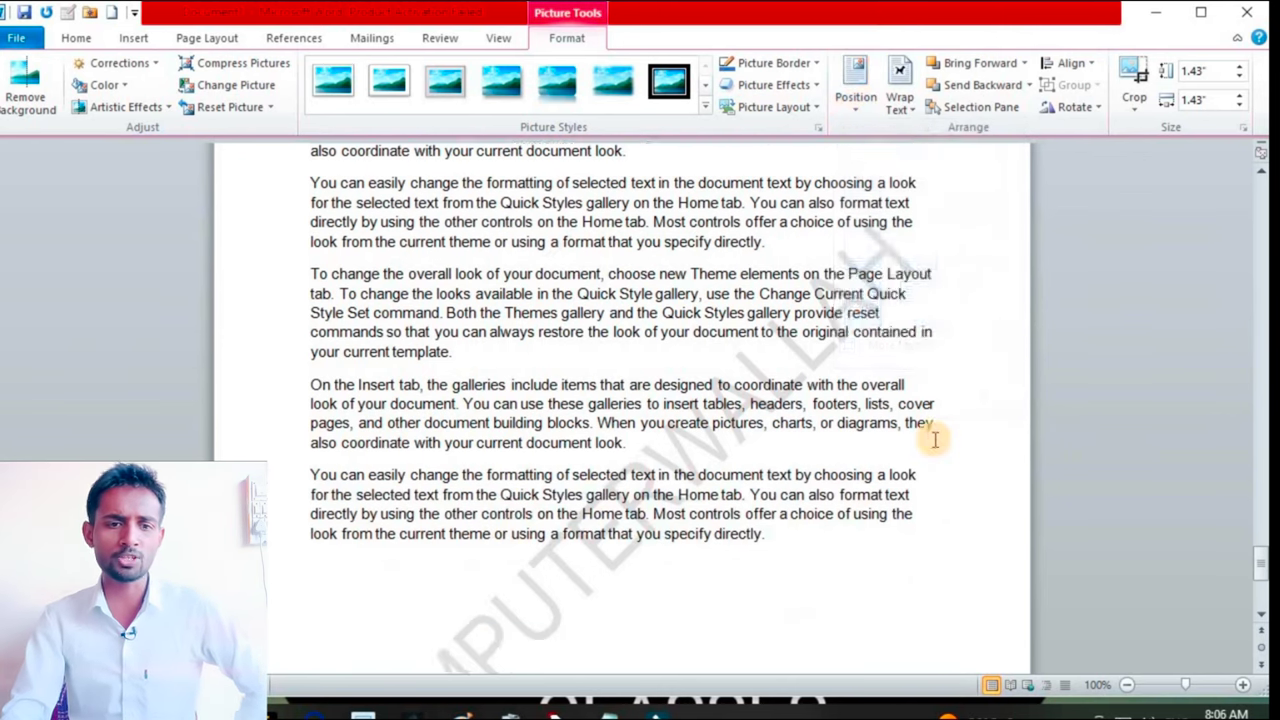
scroll(930, 438, down, 3)
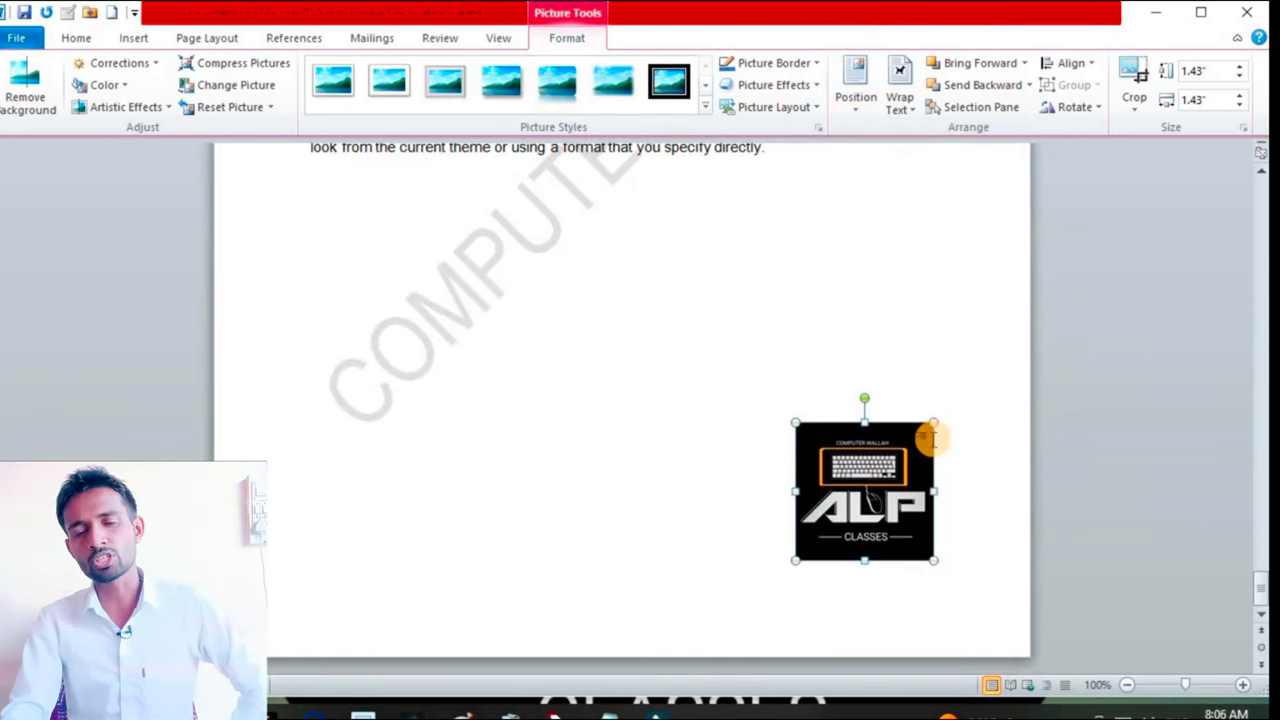
scroll(930, 436, up, 4)
scroll(880, 300, up, 5)
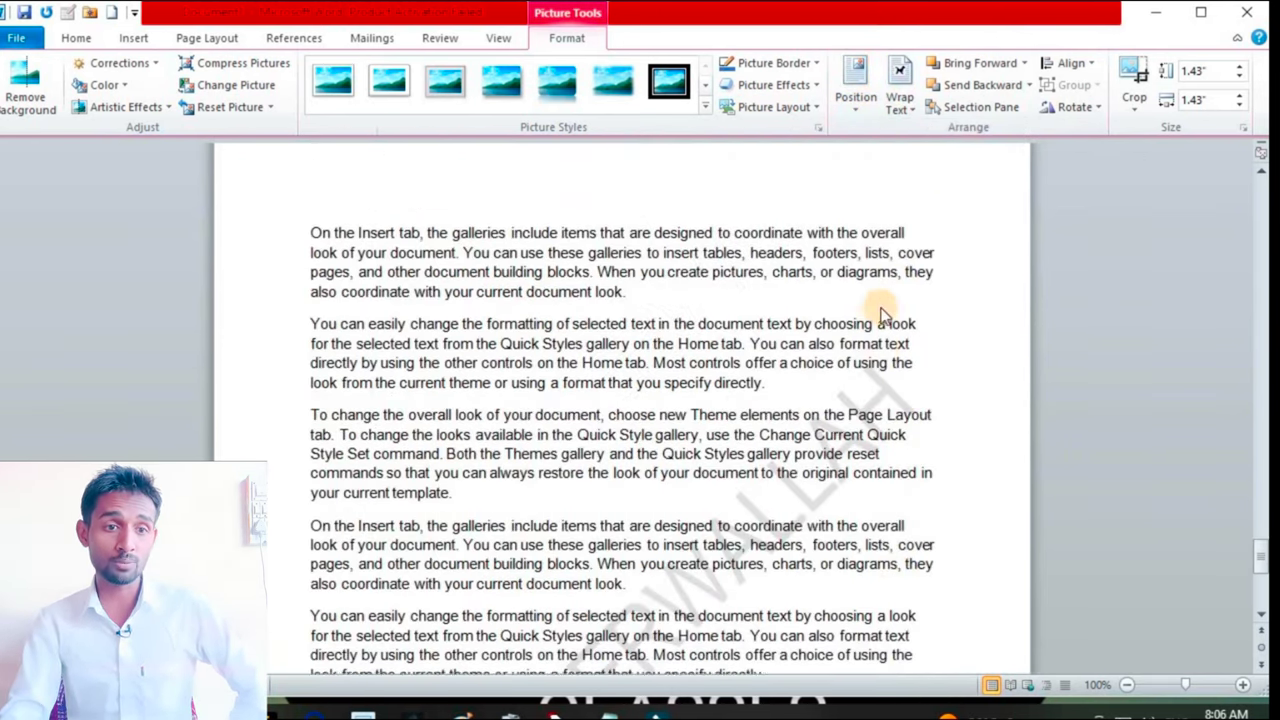
scroll(880, 316, up, 3)
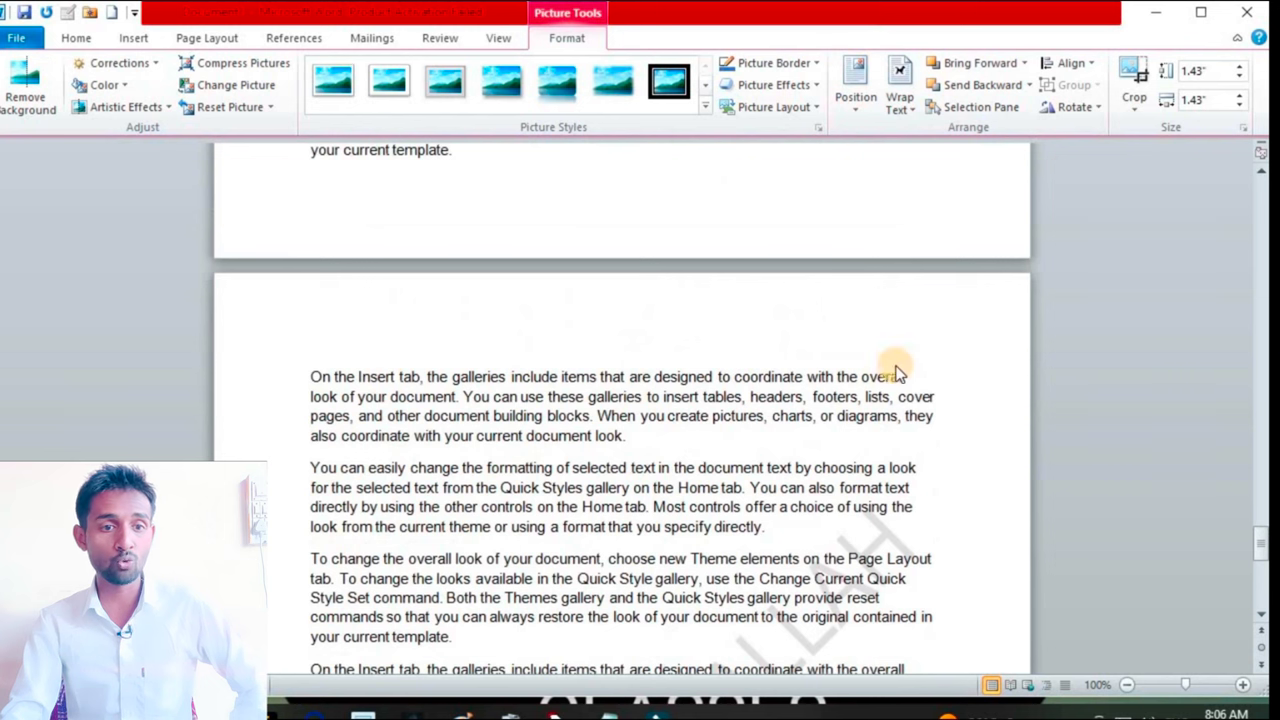
Place the logo top-right with square text wrapping, then browse the full picture styles gallery
click(856, 88)
click(985, 240)
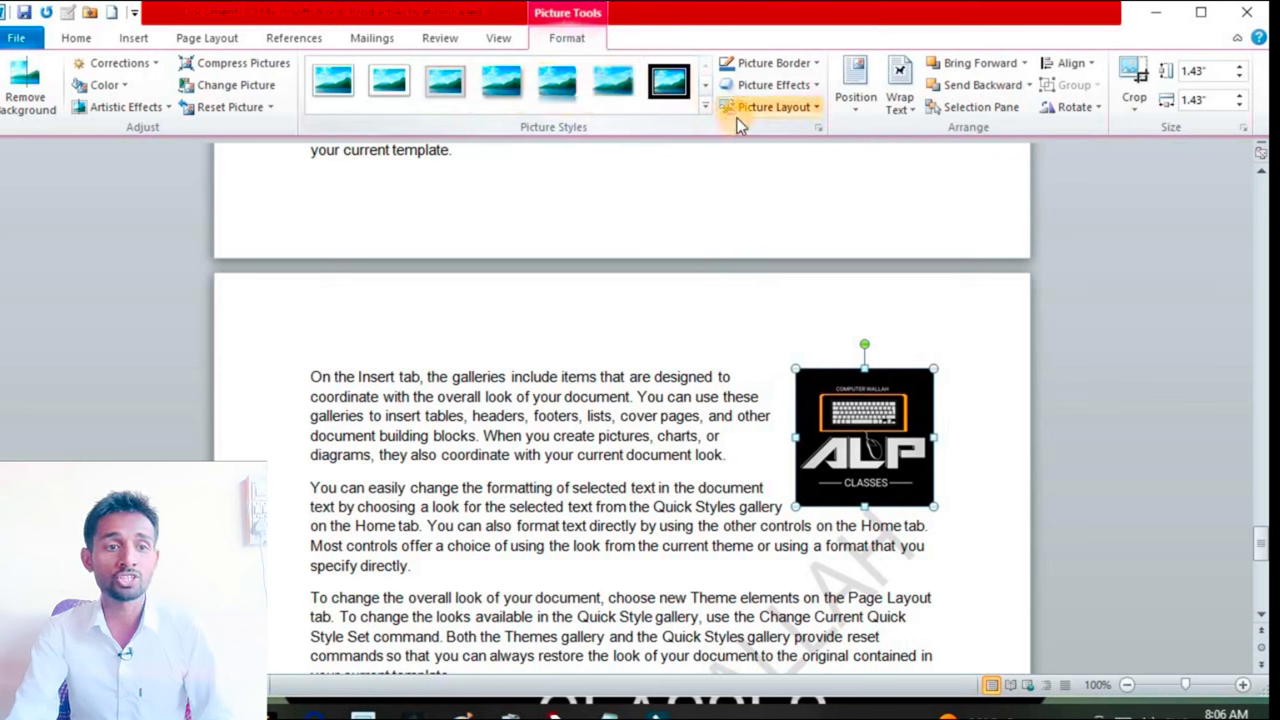
click(706, 108)
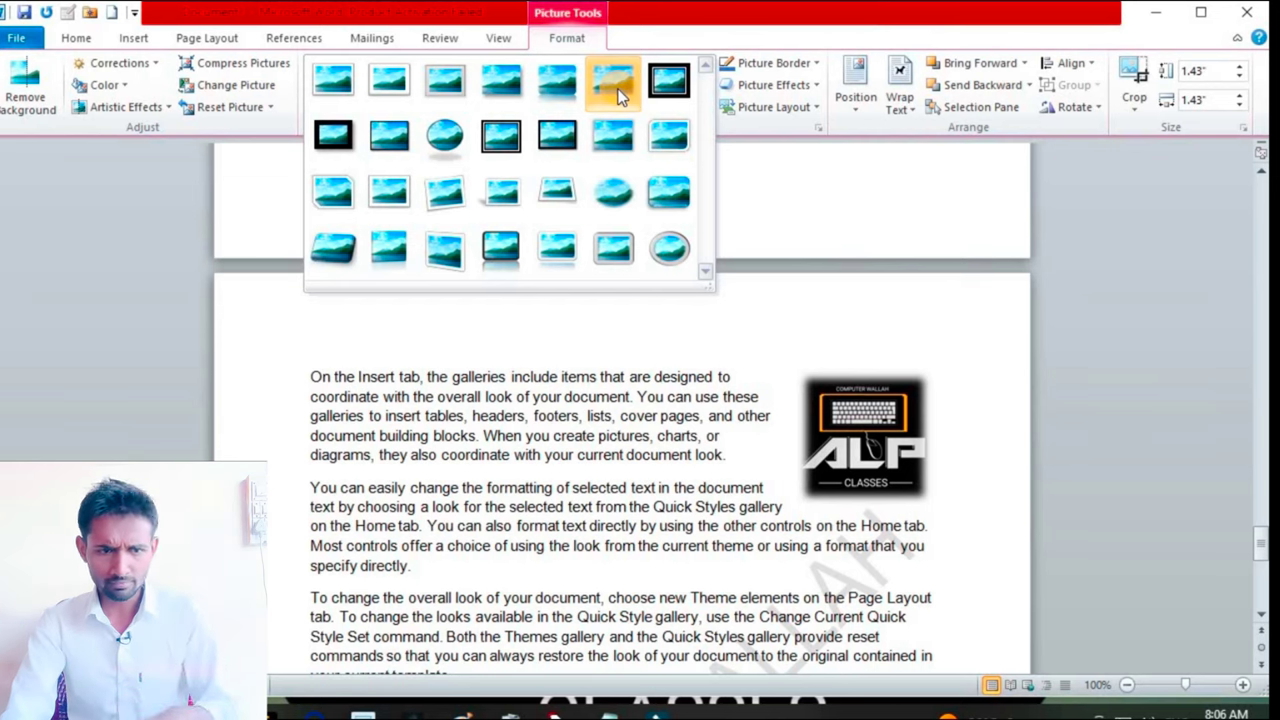
Leave the style and border unchanged and give the logo an Isometric Right Up parallel 3-D rotation
key(Escape)
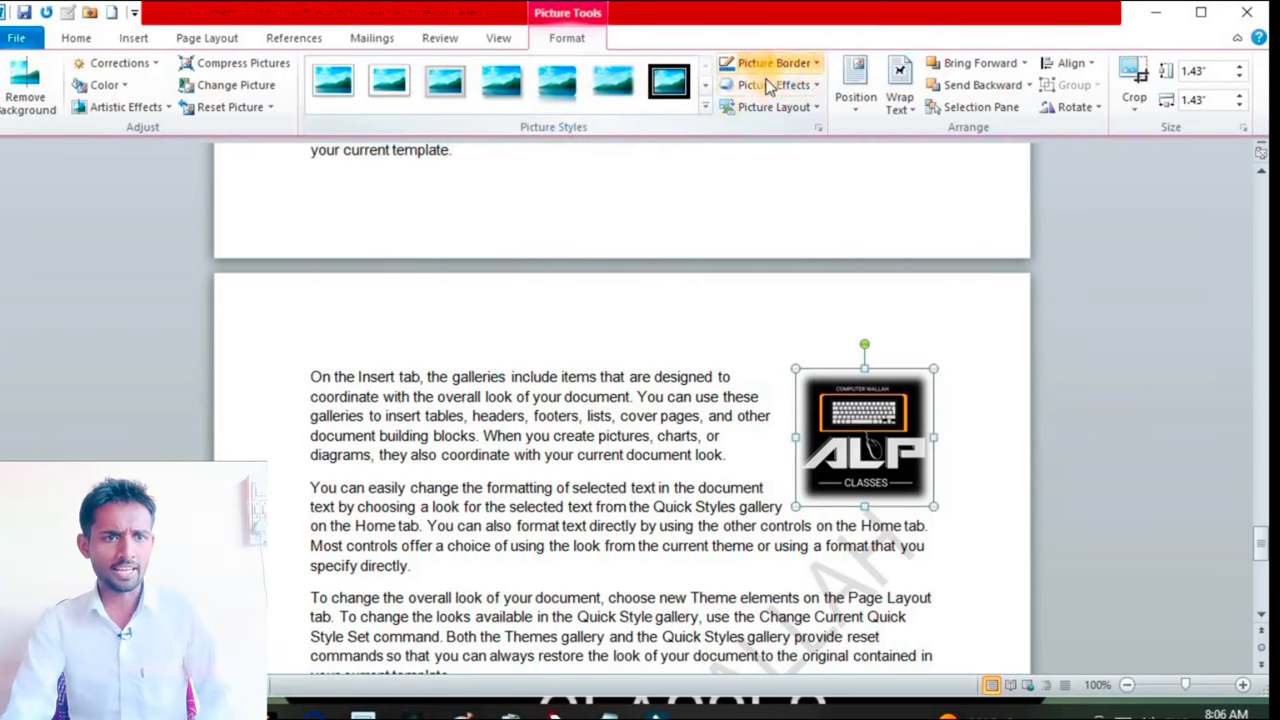
click(815, 63)
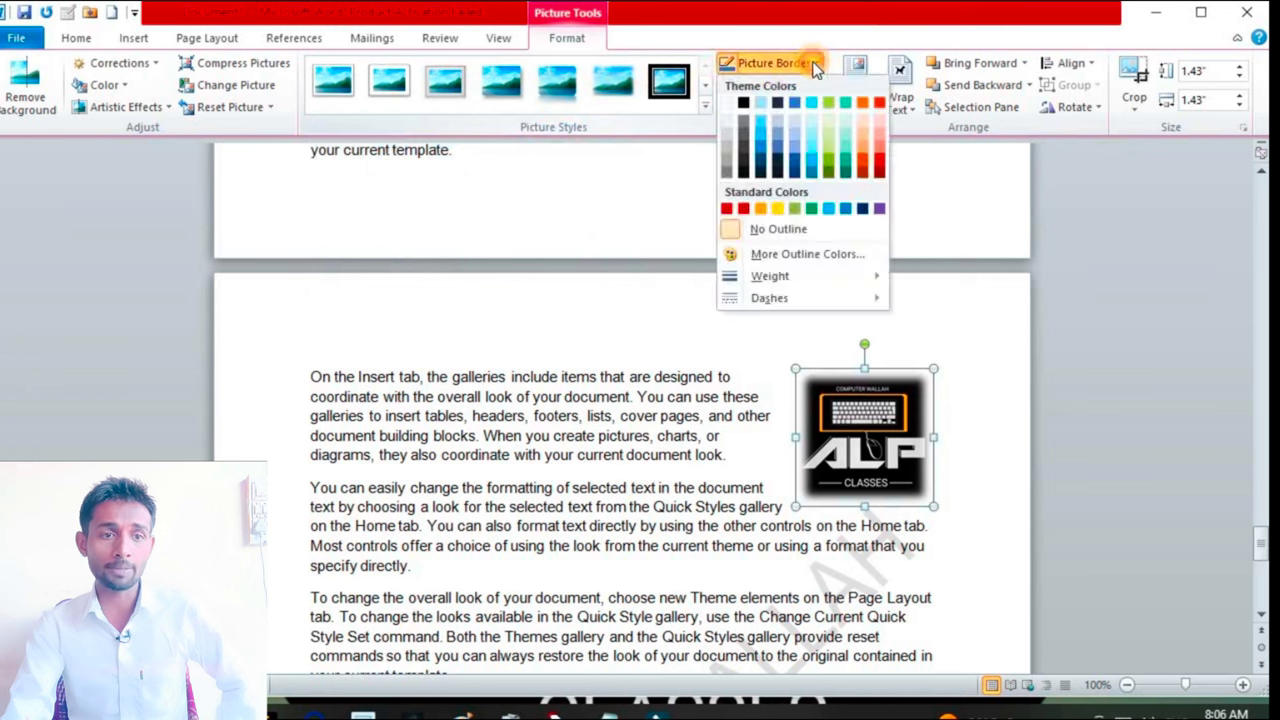
click(744, 103)
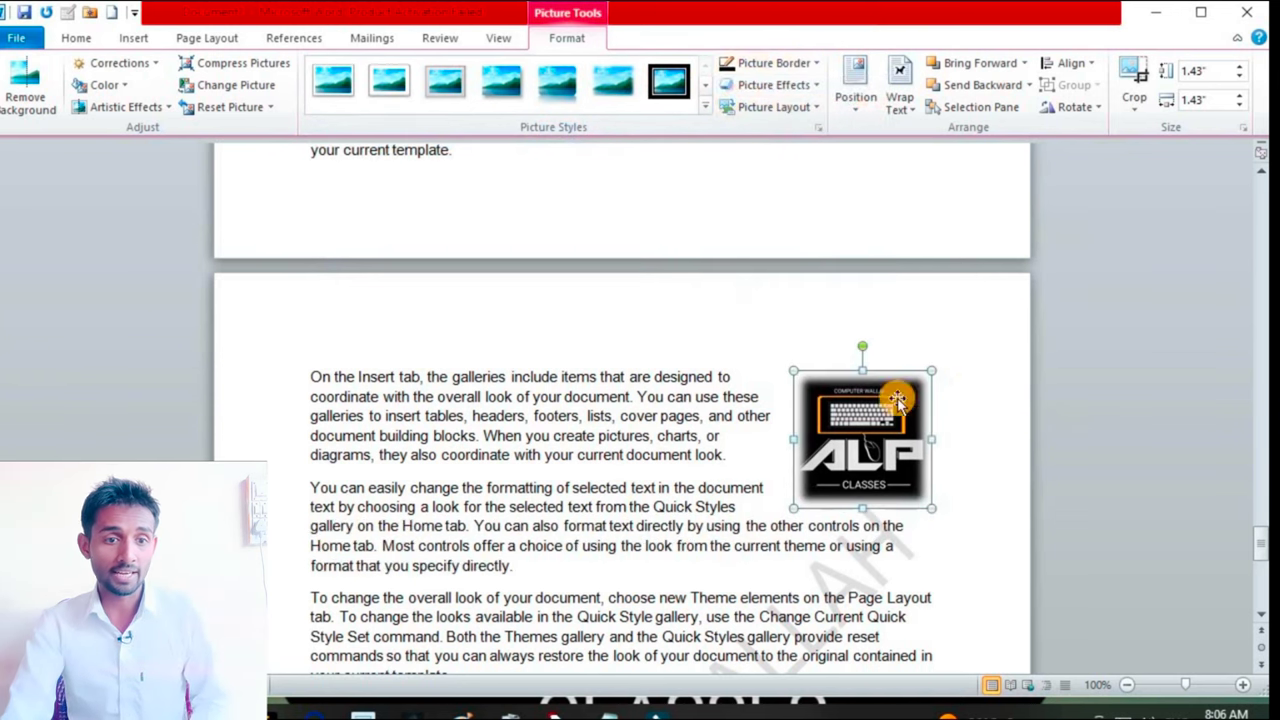
click(816, 86)
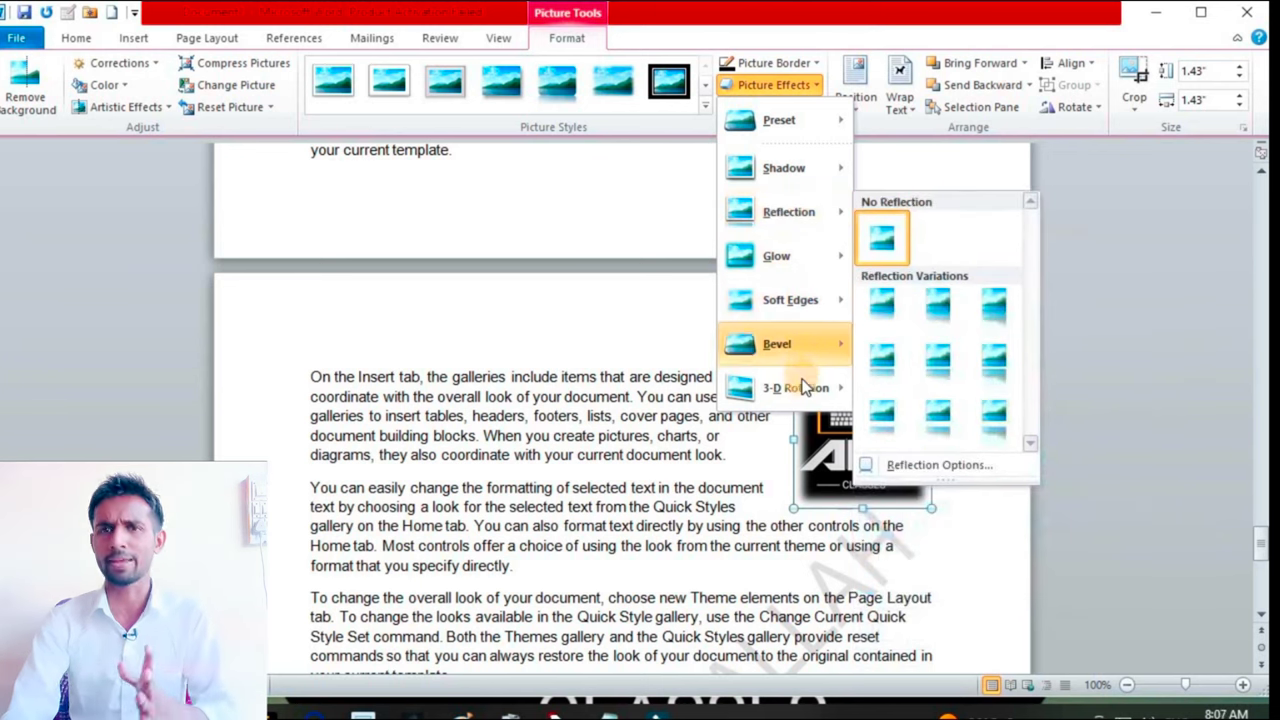
mouse_move(795, 388)
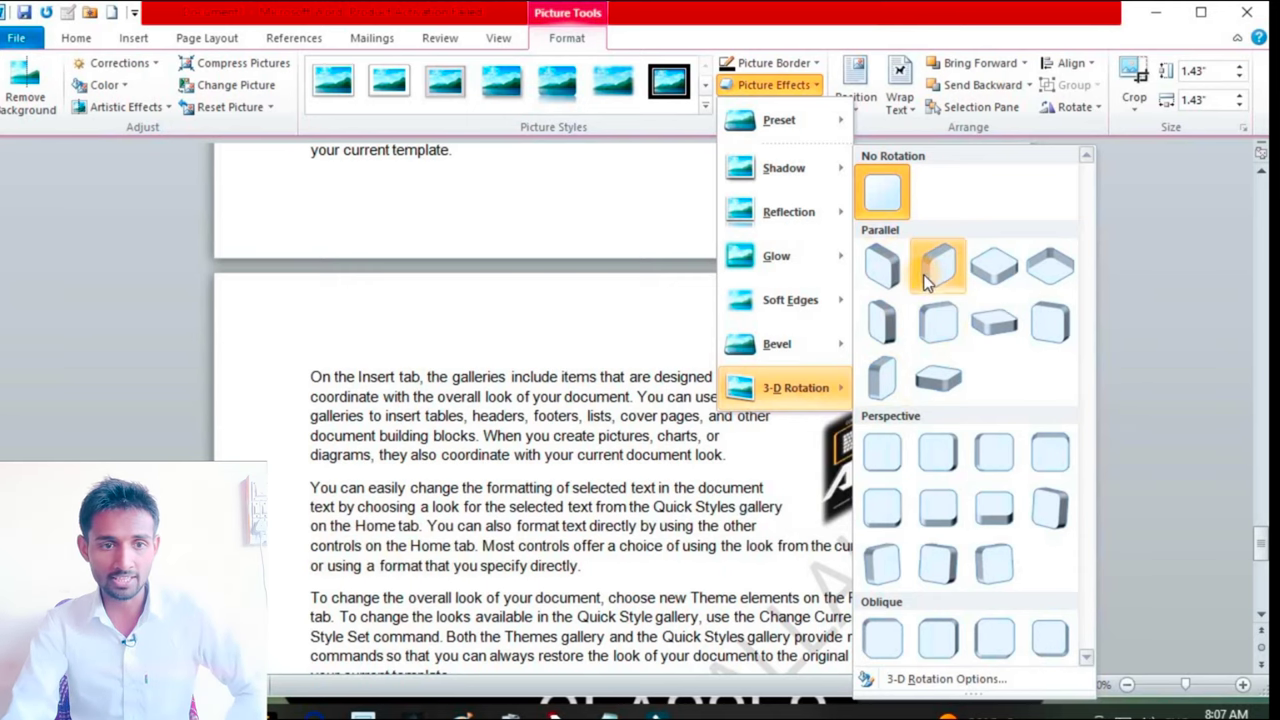
click(929, 281)
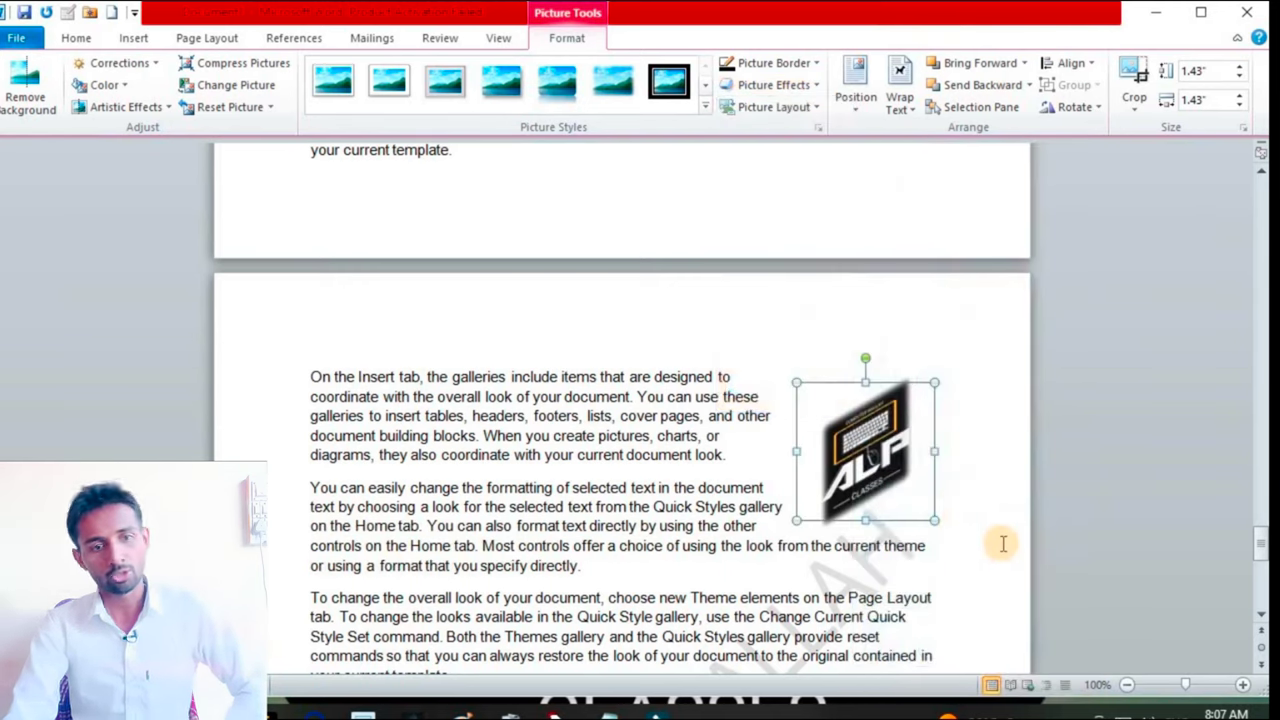
click(812, 109)
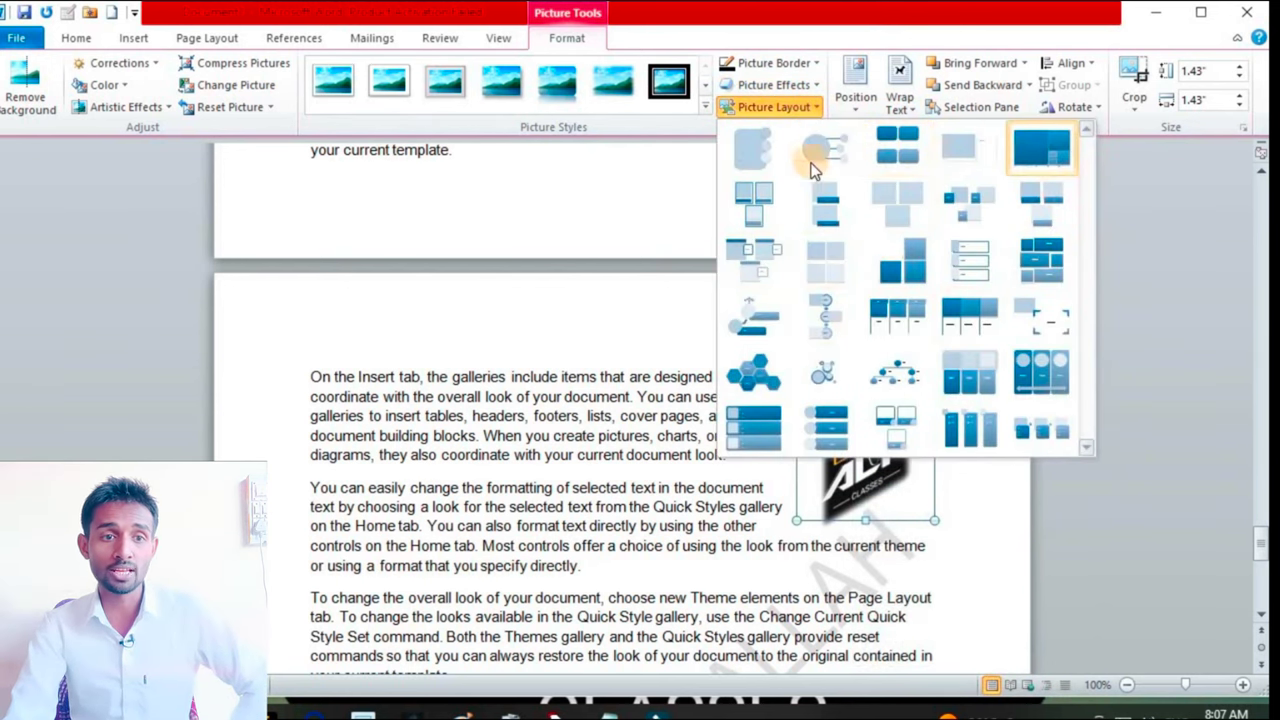
Convert the logo to the Bending Picture Caption layout and type 'GFSDFHGHFGHFSDJSDJHGFESGDSHDGFHSS' as its caption
click(766, 164)
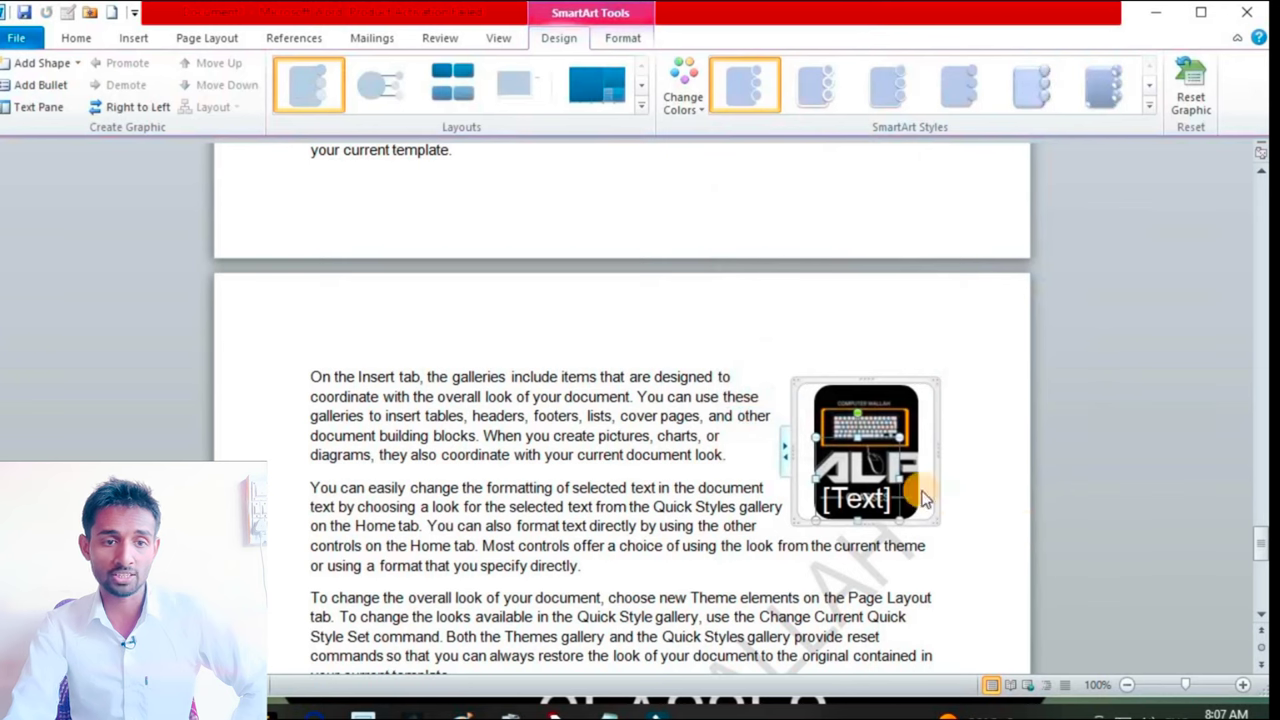
click(987, 474)
click(866, 495)
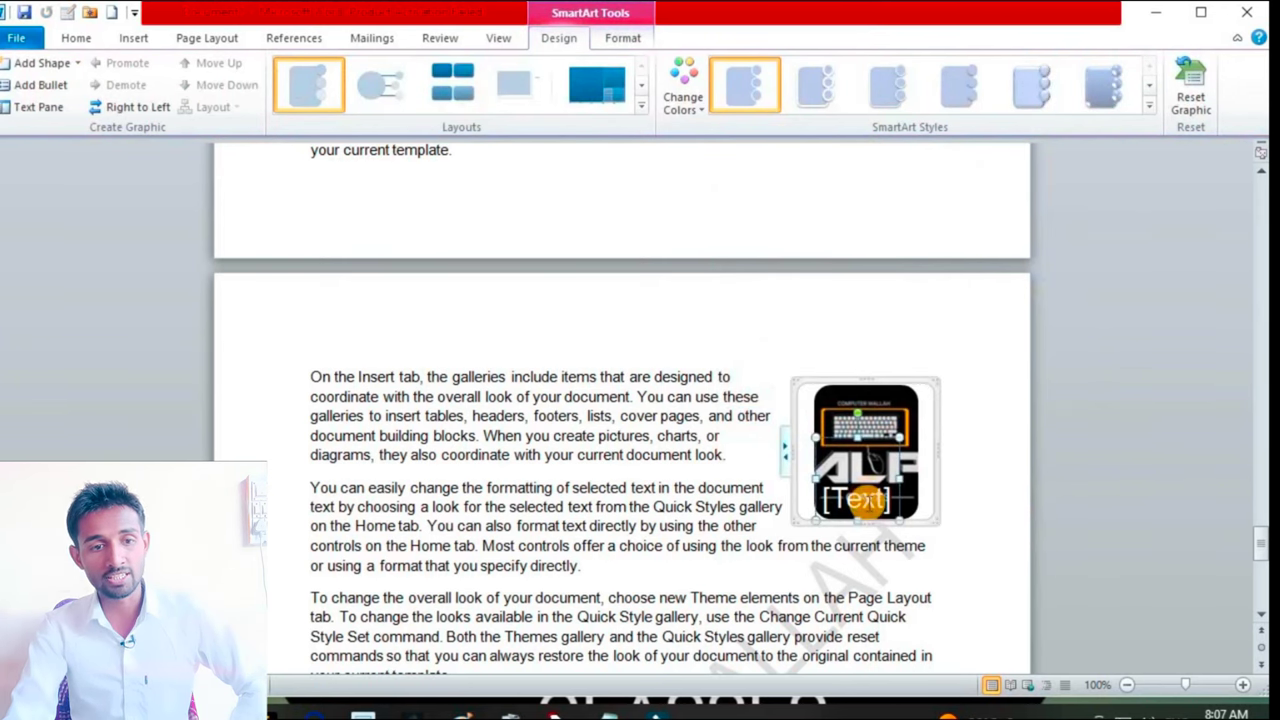
text(GESDFHG HJFGFSDFHGHFGHFSDJSDJHGFESGDSHDGFHSS)
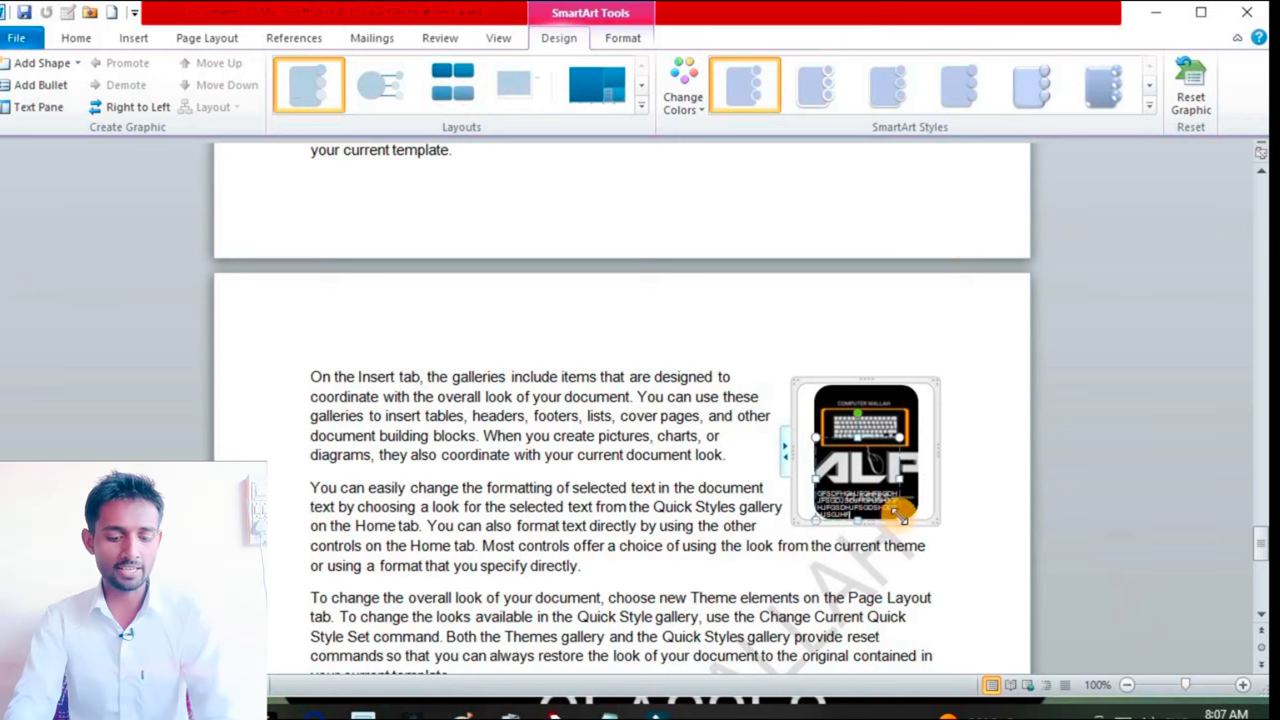
click(645, 375)
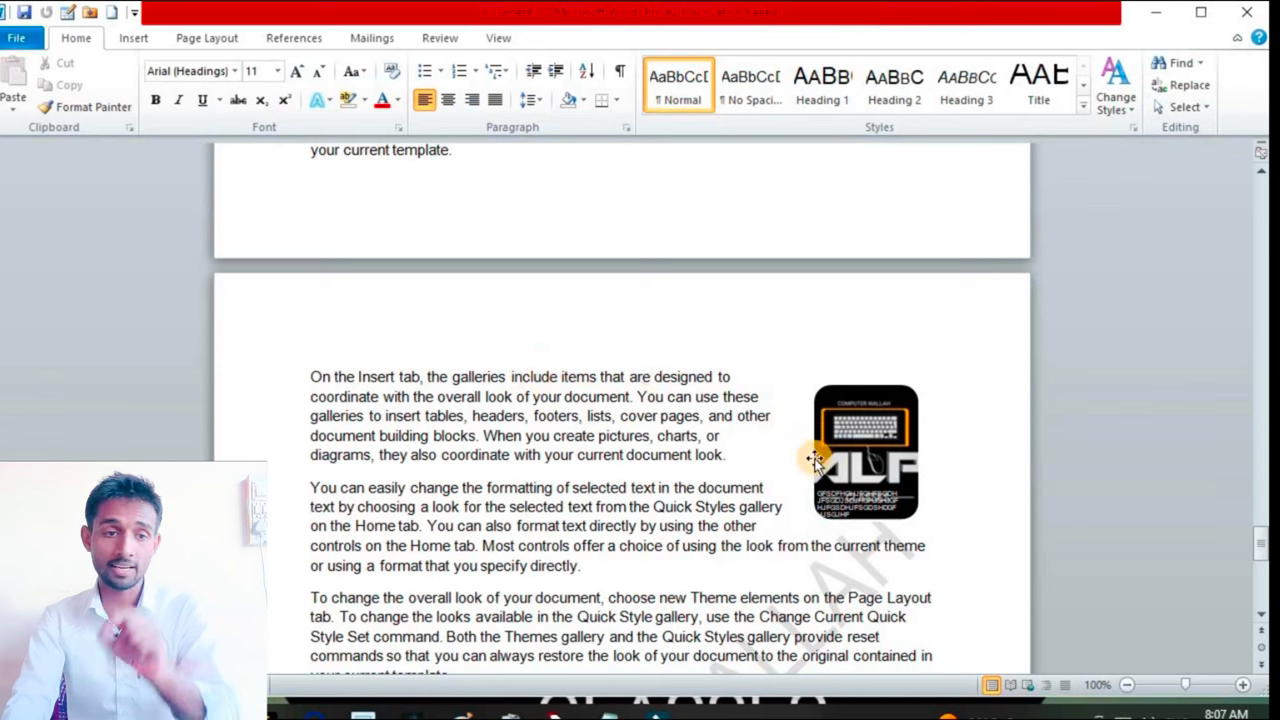
click(133, 40)
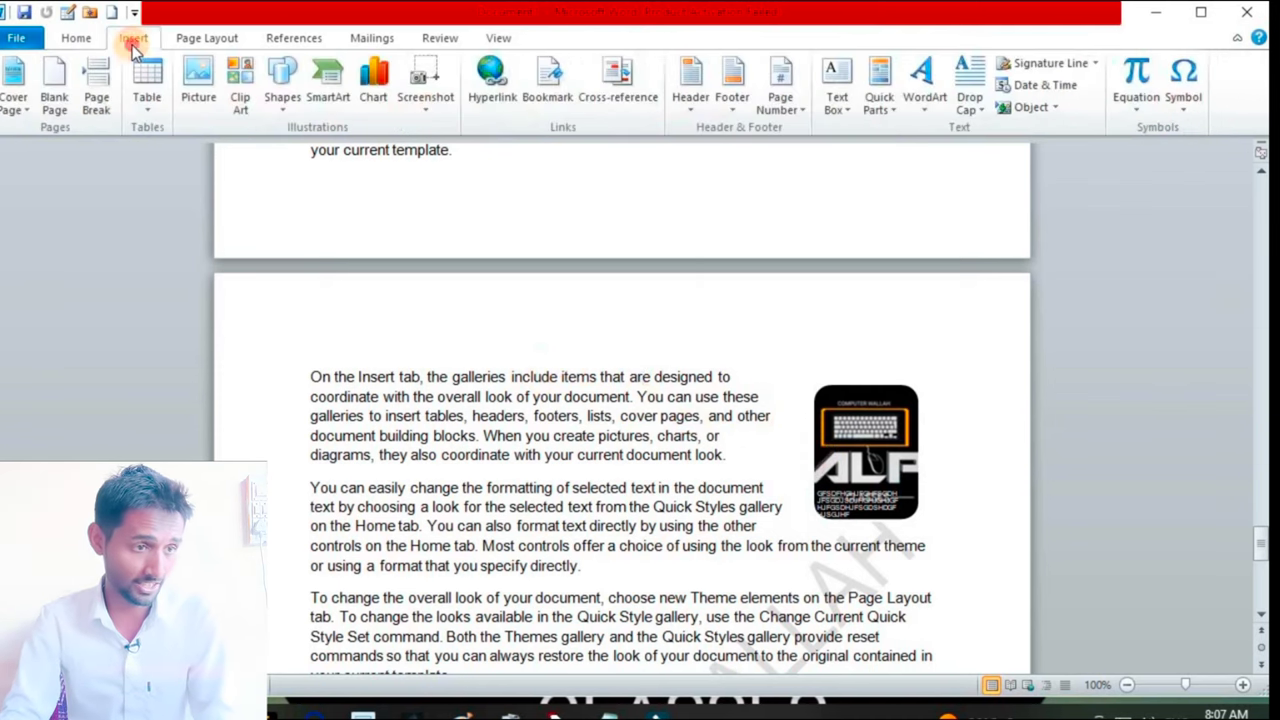
click(200, 92)
scroll(520, 305, down, 5)
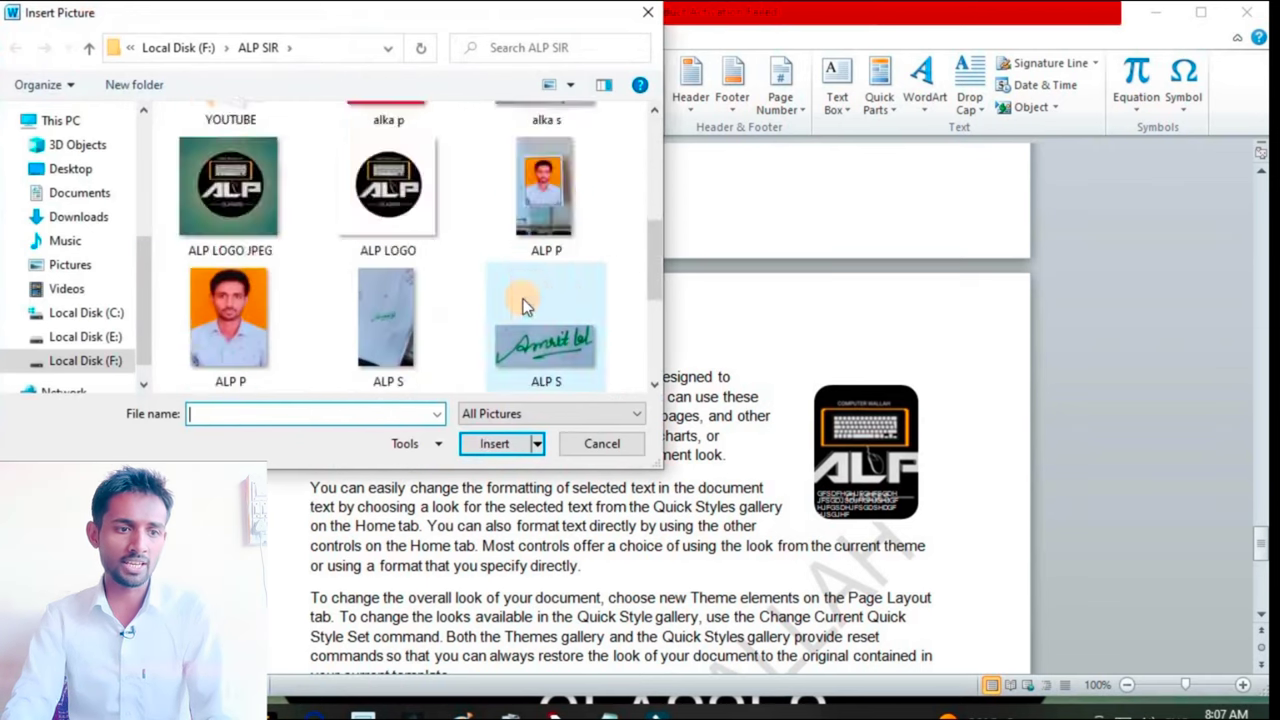
scroll(514, 295, down, 1)
scroll(510, 297, down, 1)
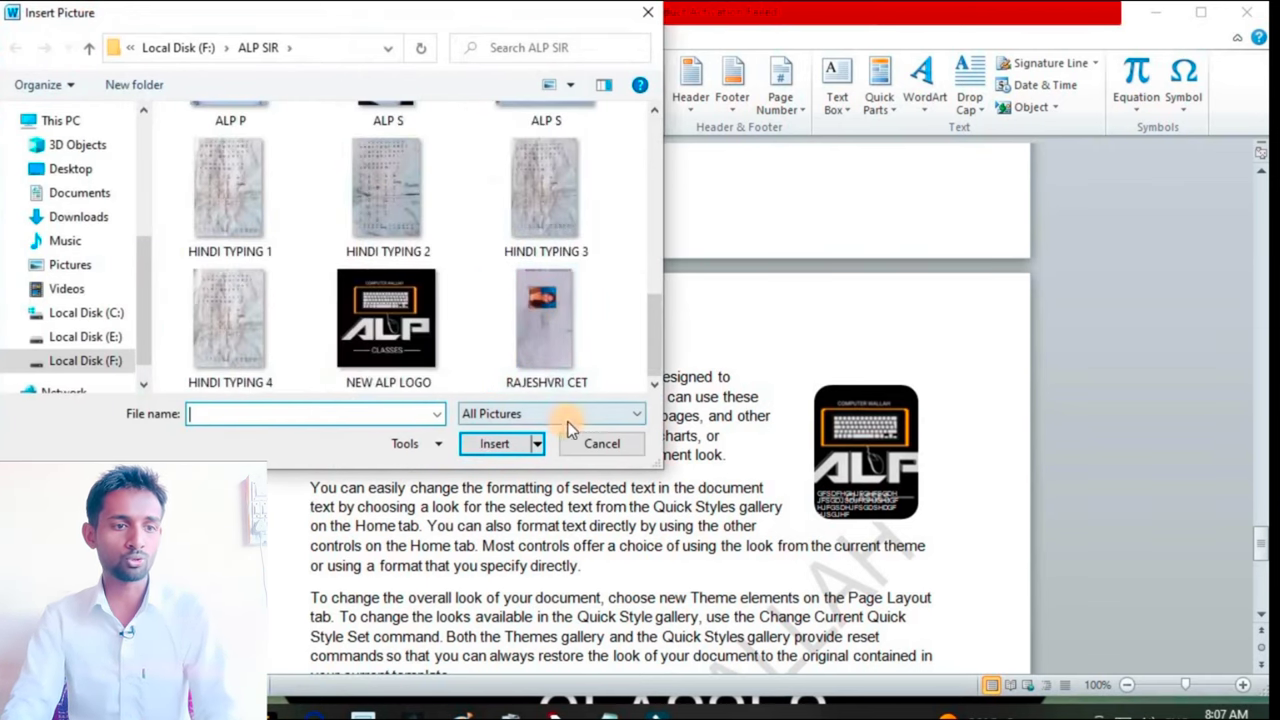
click(602, 443)
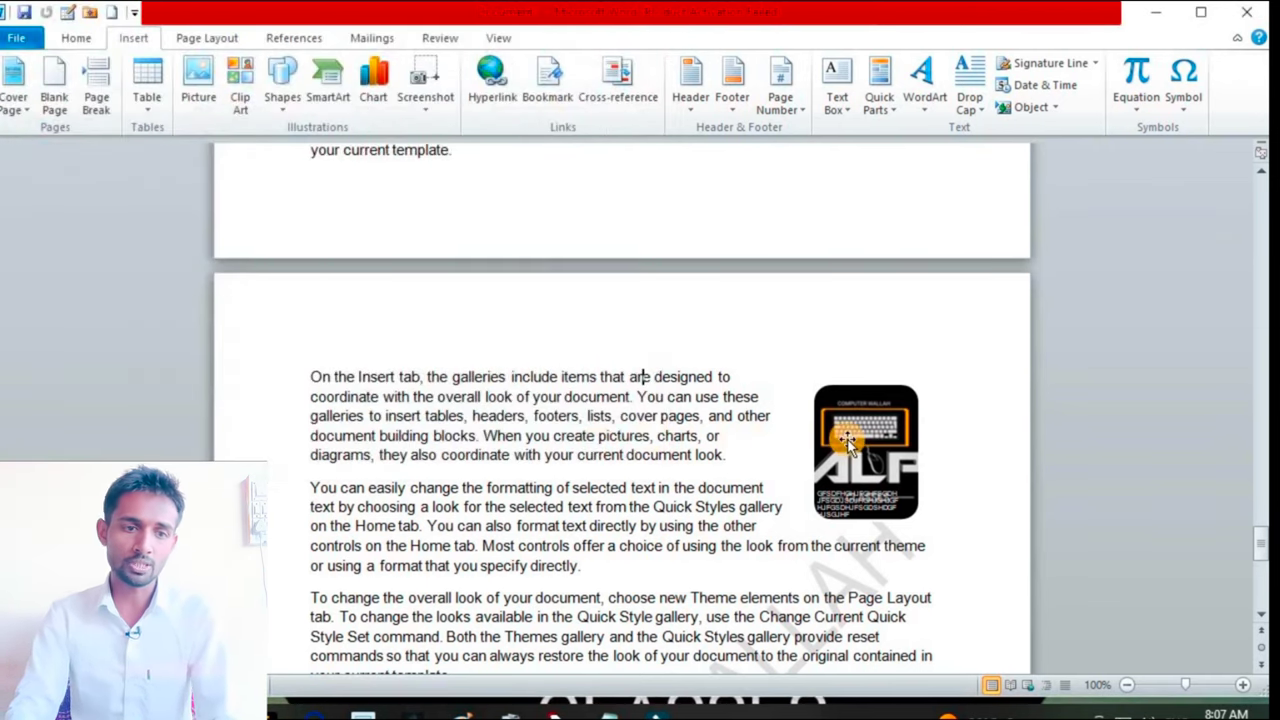
scroll(848, 440, down, 2)
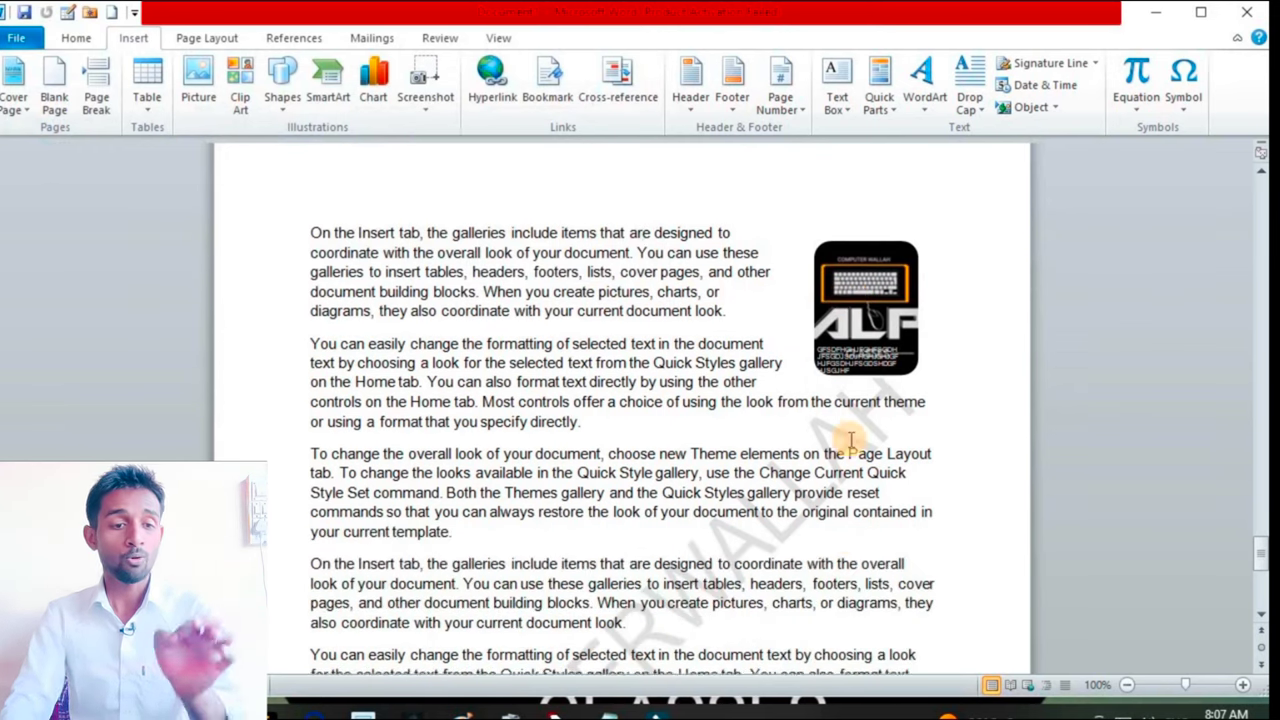
scroll(850, 440, down, 2)
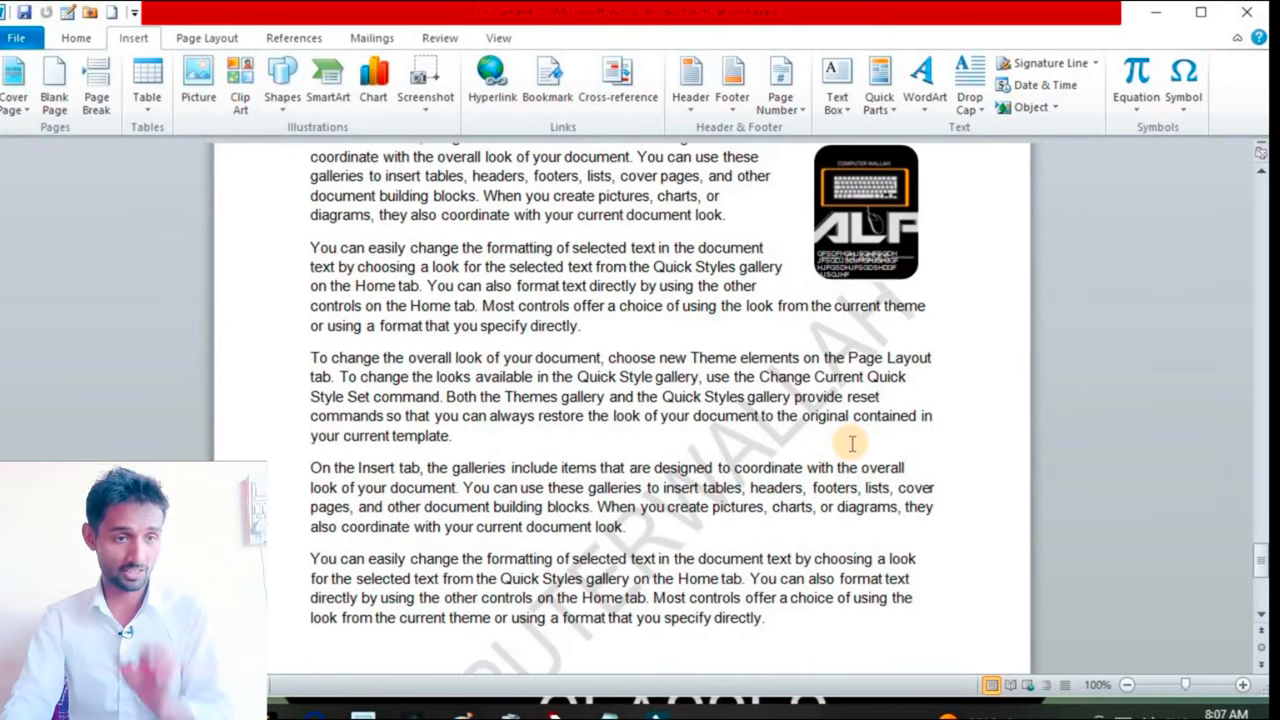